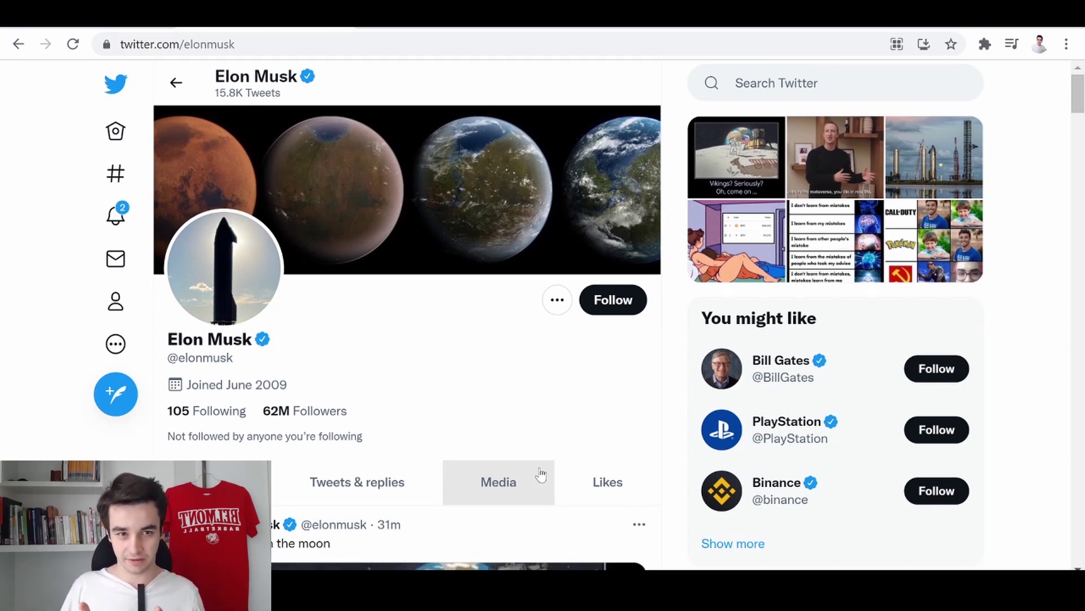
Start a new task from the twitter.com/elonmusk address and dismiss the page's cookie notice
{"action": "left_click", "coordinate": [329, 48]}
{"action": "key", "text": "ctrl+c"}
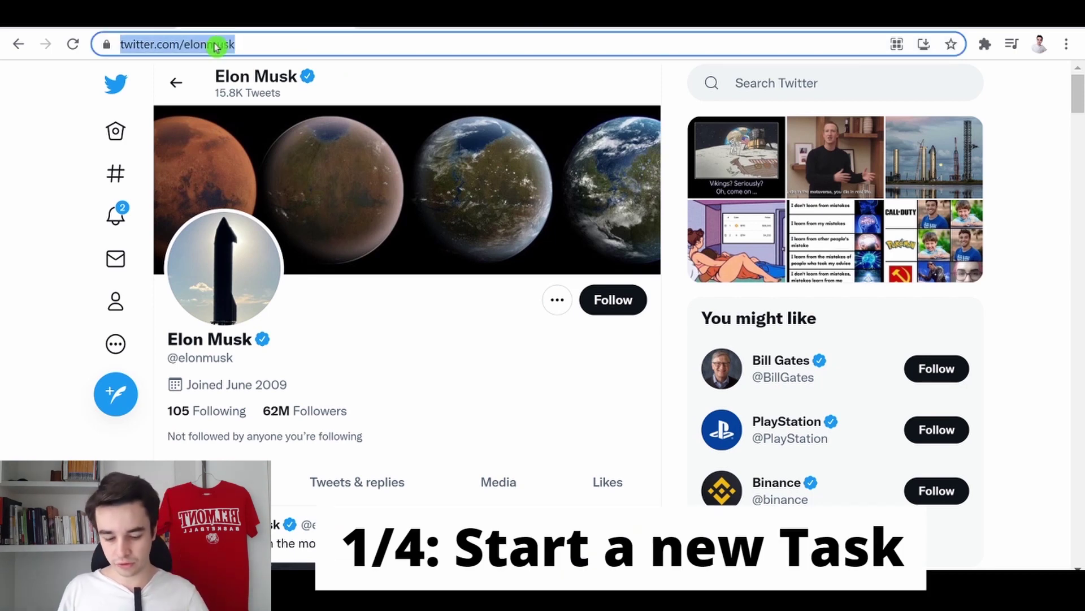
{"action": "left_click", "coordinate": [11, 287]}
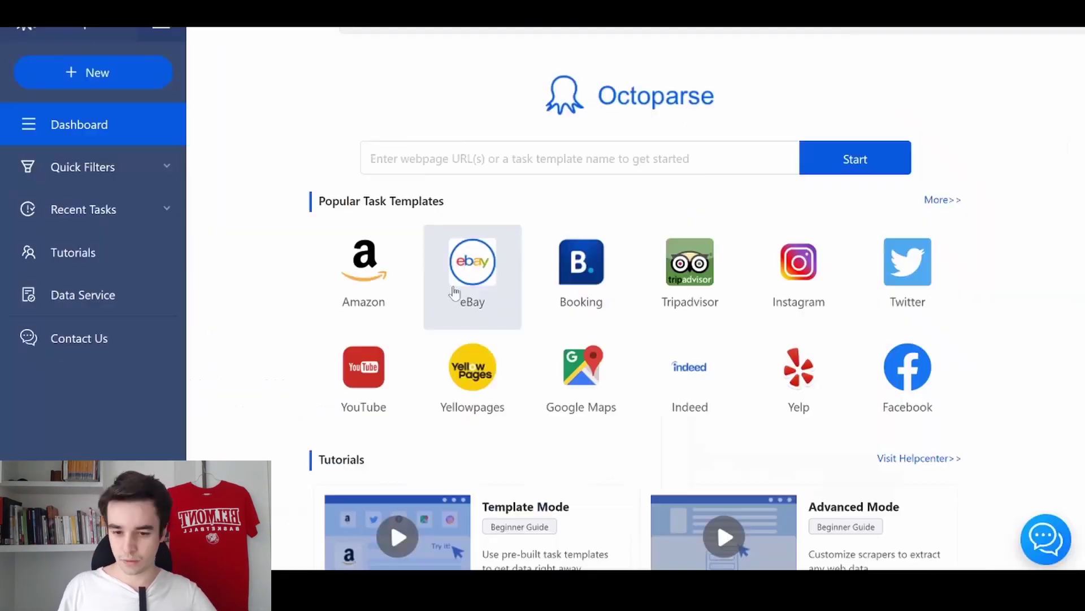
{"action": "left_click", "coordinate": [498, 158]}
{"action": "key", "text": "ctrl+v"}
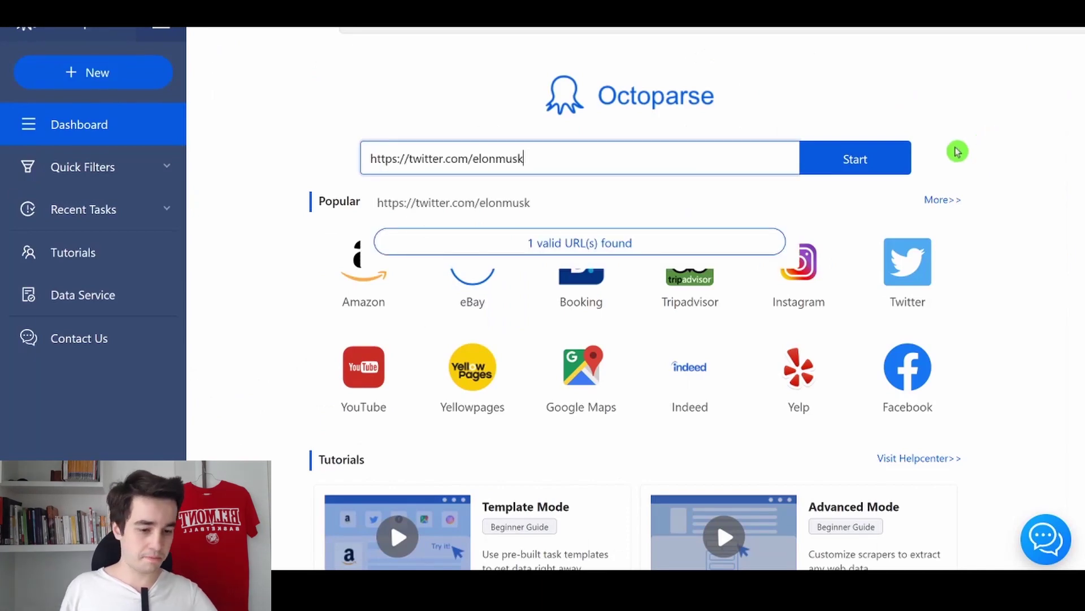
{"action": "left_click", "coordinate": [894, 164]}
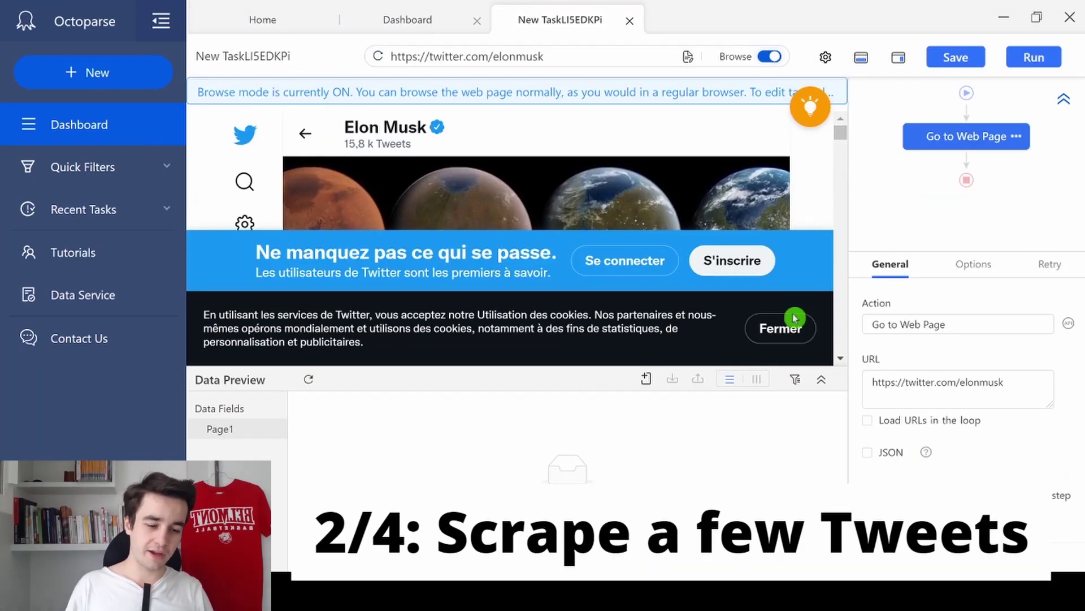
{"action": "left_click", "coordinate": [781, 328]}
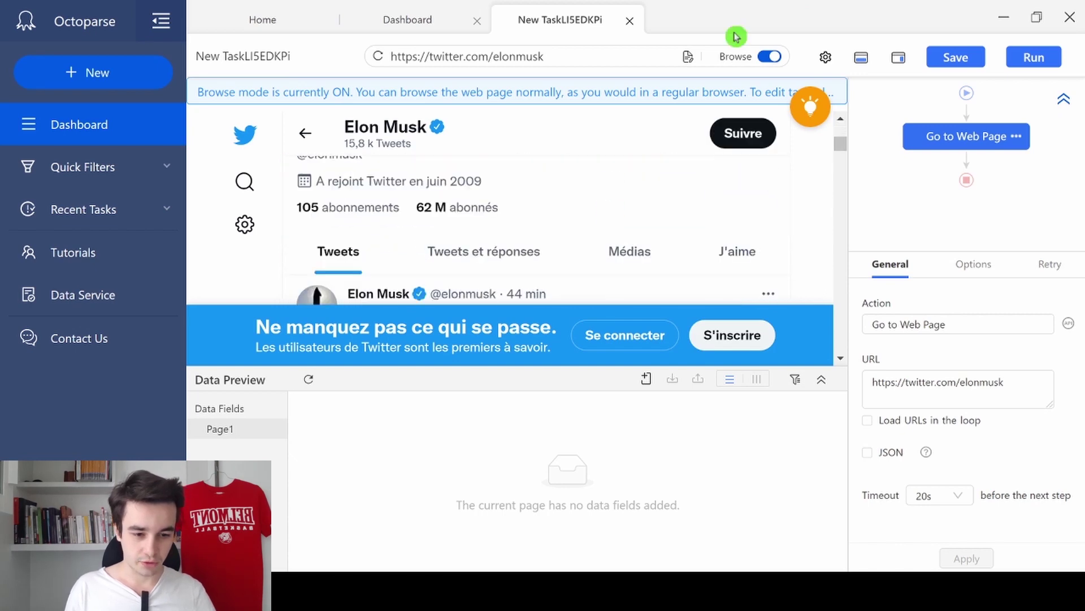
{"action": "left_click", "coordinate": [769, 56]}
Select the first tweet's sub-elements, select all similar tweets, and extract their data
{"action": "scroll", "coordinate": [279, 225], "scroll_direction": "down", "scroll_amount": 2}
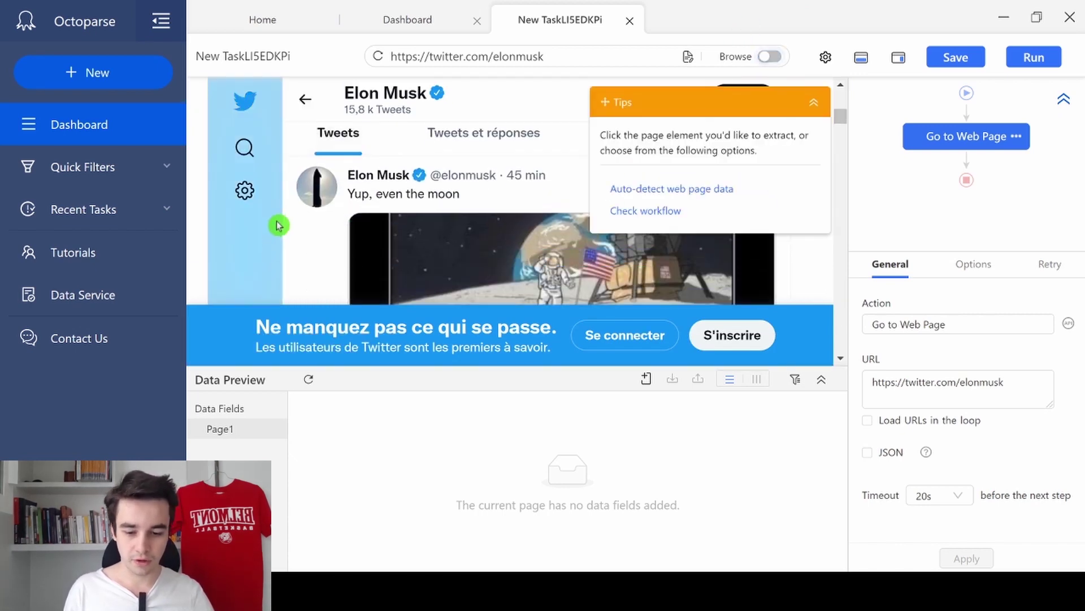
{"action": "left_click", "coordinate": [293, 168]}
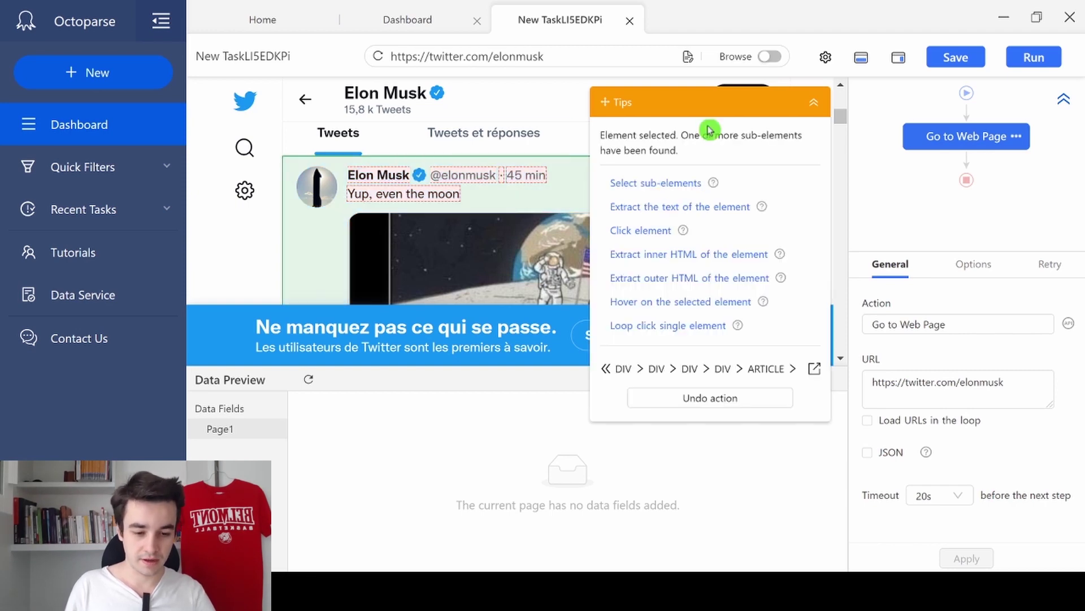
{"action": "left_click", "coordinate": [648, 183]}
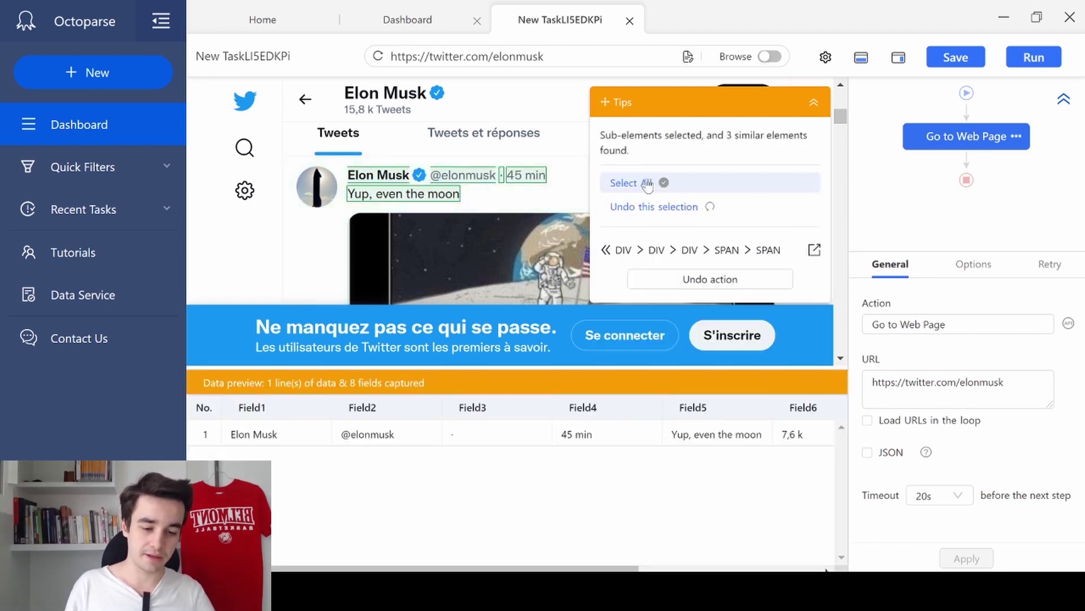
{"action": "left_click", "coordinate": [648, 183]}
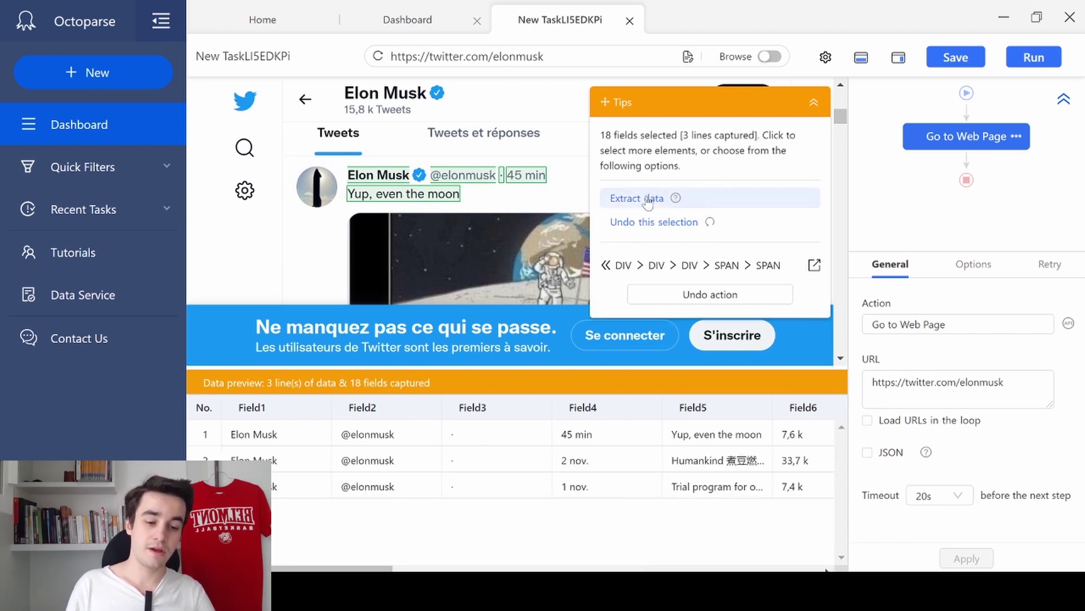
{"action": "left_click", "coordinate": [646, 195]}
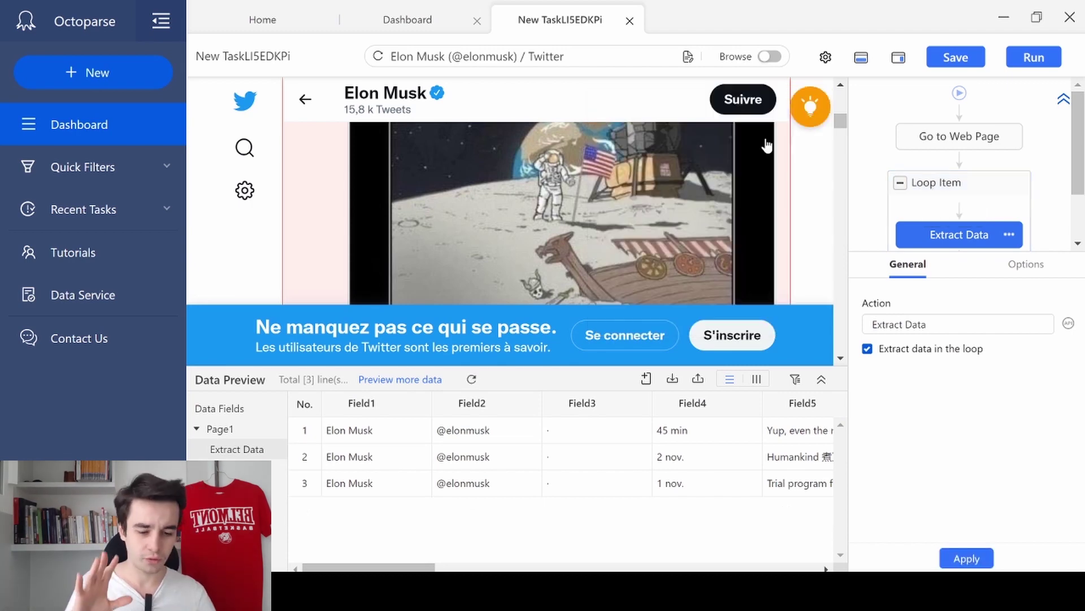
Resize the data preview panel and check where Field1's data comes from
{"action": "left_click_drag", "start_coordinate": [396, 567], "coordinate": [802, 559]}
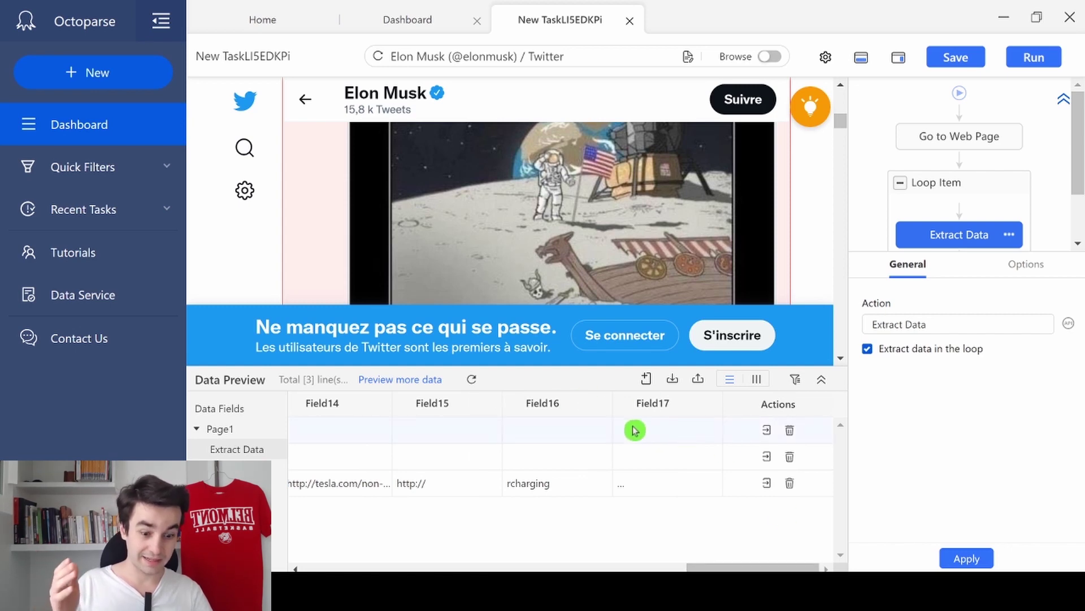
{"action": "left_click_drag", "start_coordinate": [747, 567], "coordinate": [322, 566]}
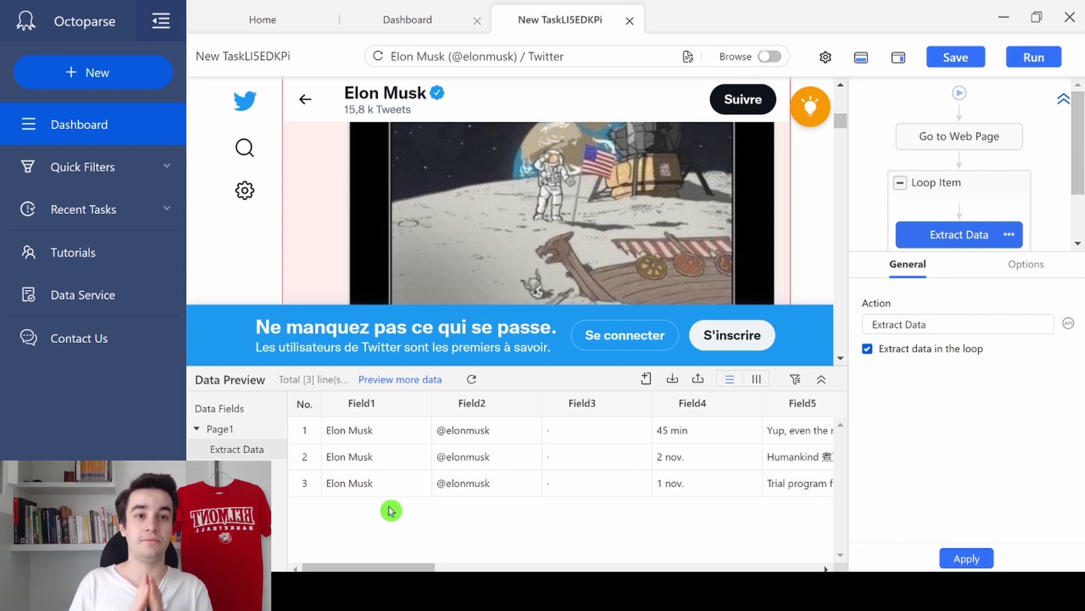
{"action": "left_click", "coordinate": [341, 406]}
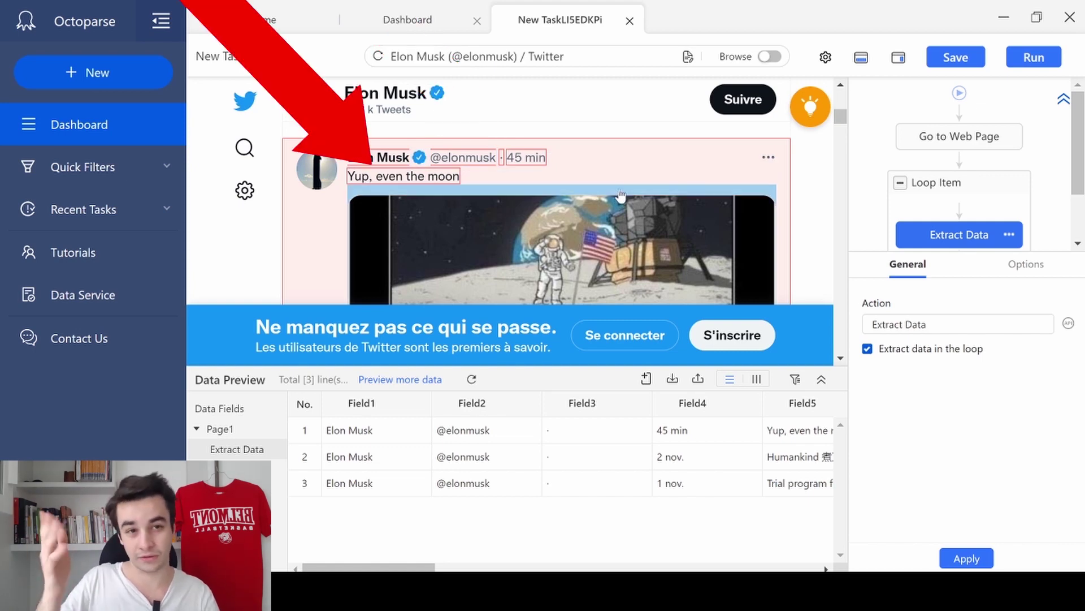
{"action": "scroll", "coordinate": [636, 177], "scroll_direction": "down", "scroll_amount": 4}
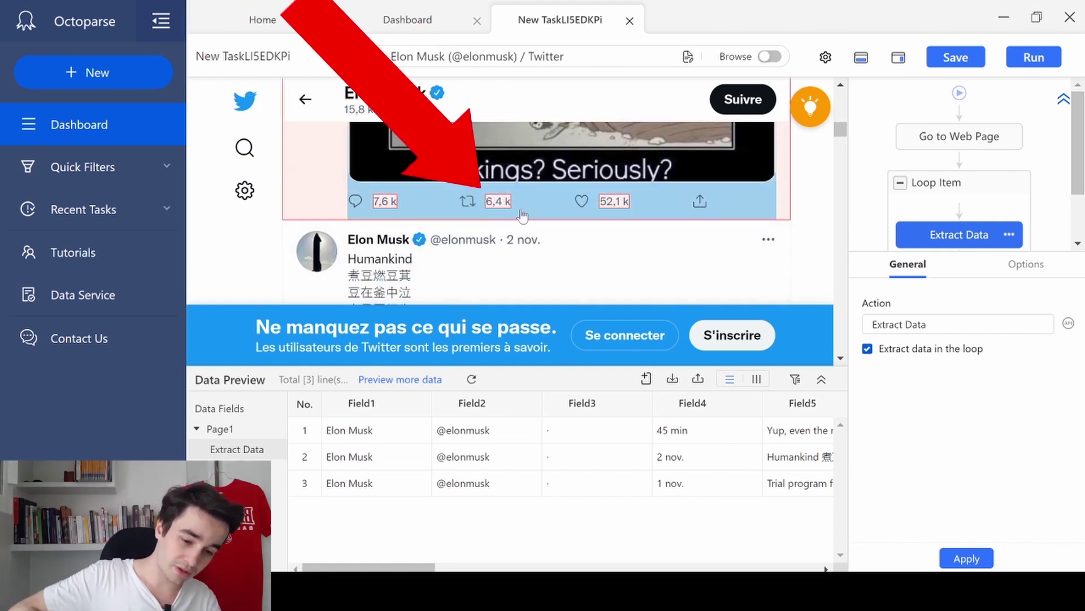
{"action": "scroll", "coordinate": [607, 254], "scroll_direction": "up", "scroll_amount": 4}
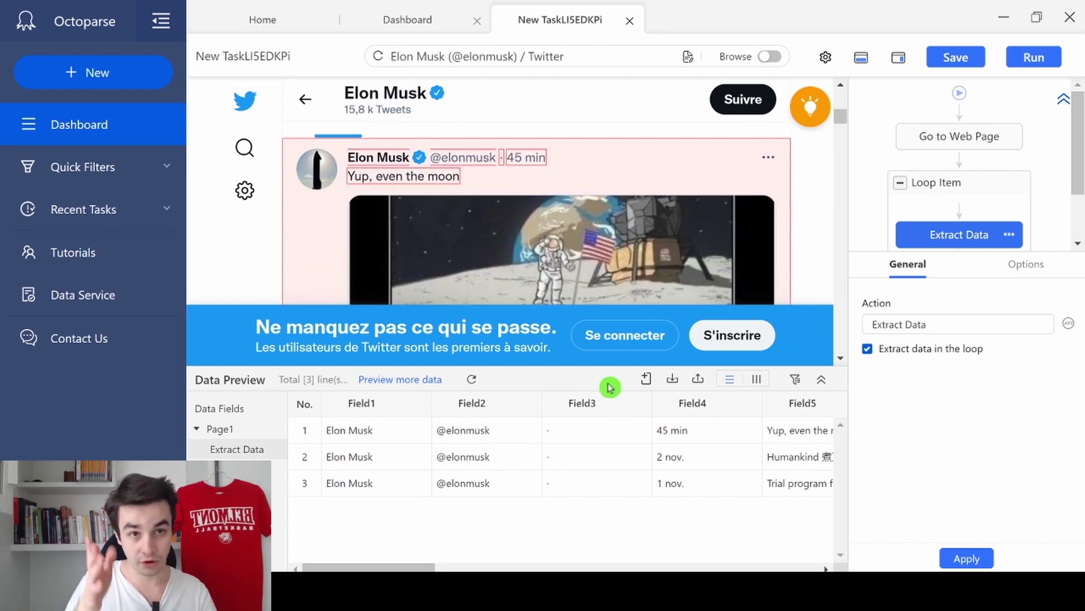
Delete the empty Field3 column and the Field2 handle column
{"action": "left_click", "coordinate": [639, 402]}
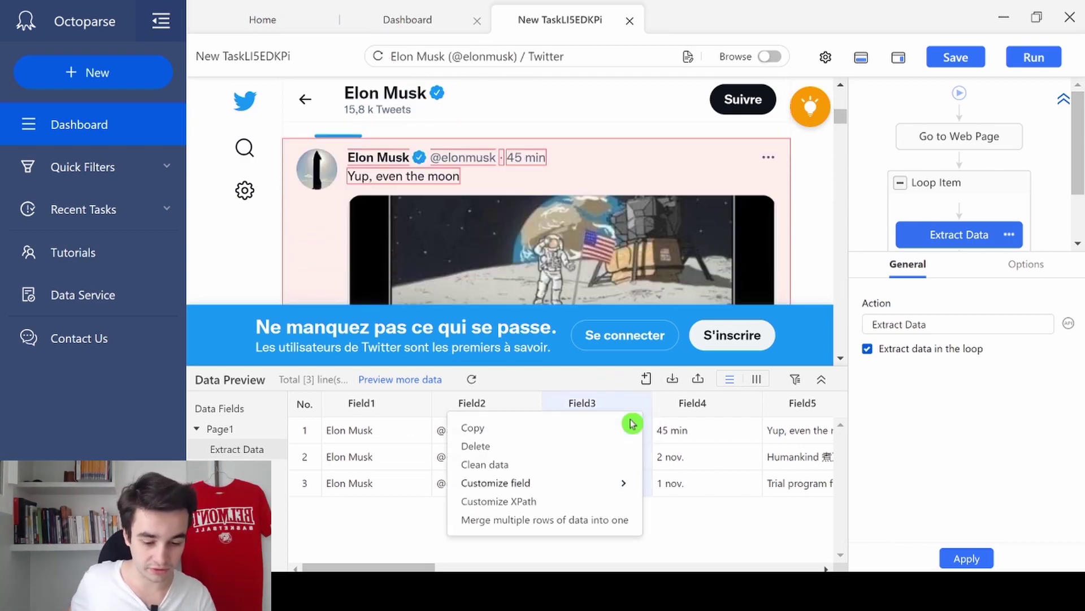
{"action": "left_click", "coordinate": [572, 447]}
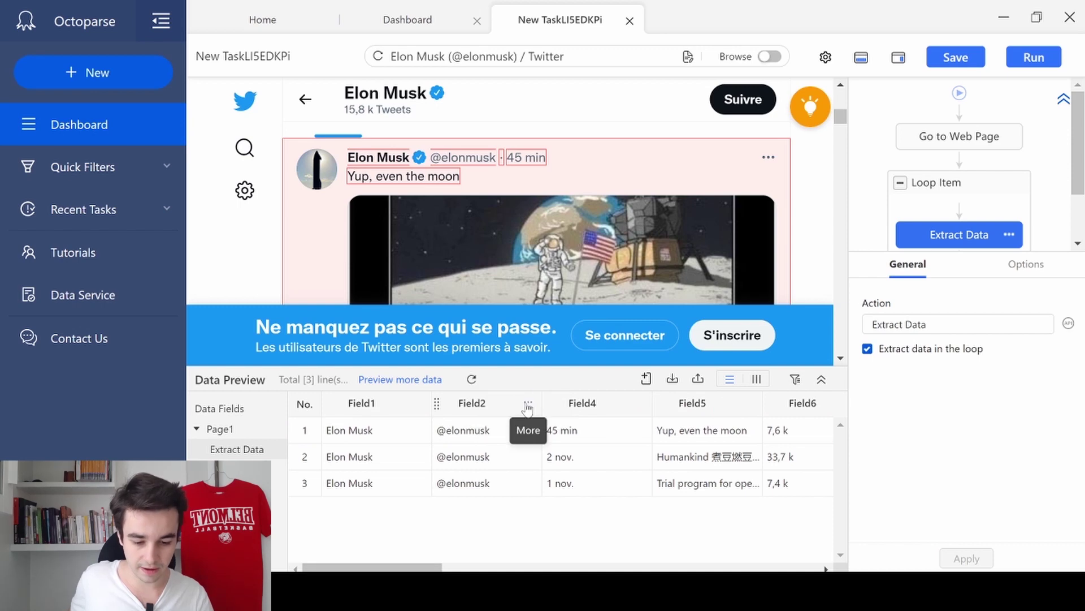
{"action": "left_click", "coordinate": [528, 407]}
{"action": "left_click", "coordinate": [436, 447]}
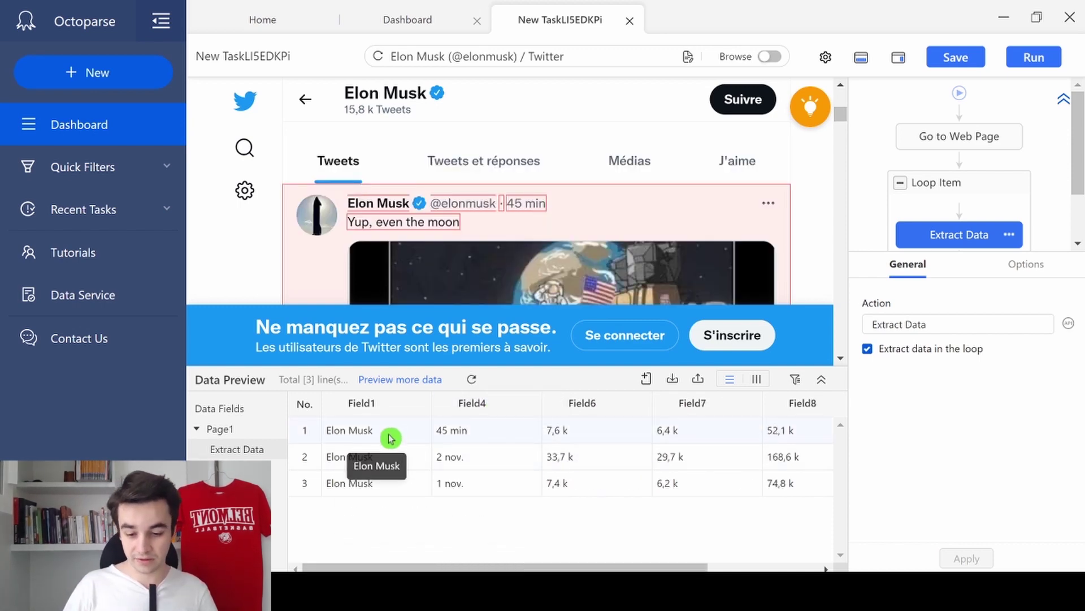
Rename the columns from Field1 onward to Name, Date, Comments, Retweets and Likes
{"action": "left_click", "coordinate": [373, 405]}
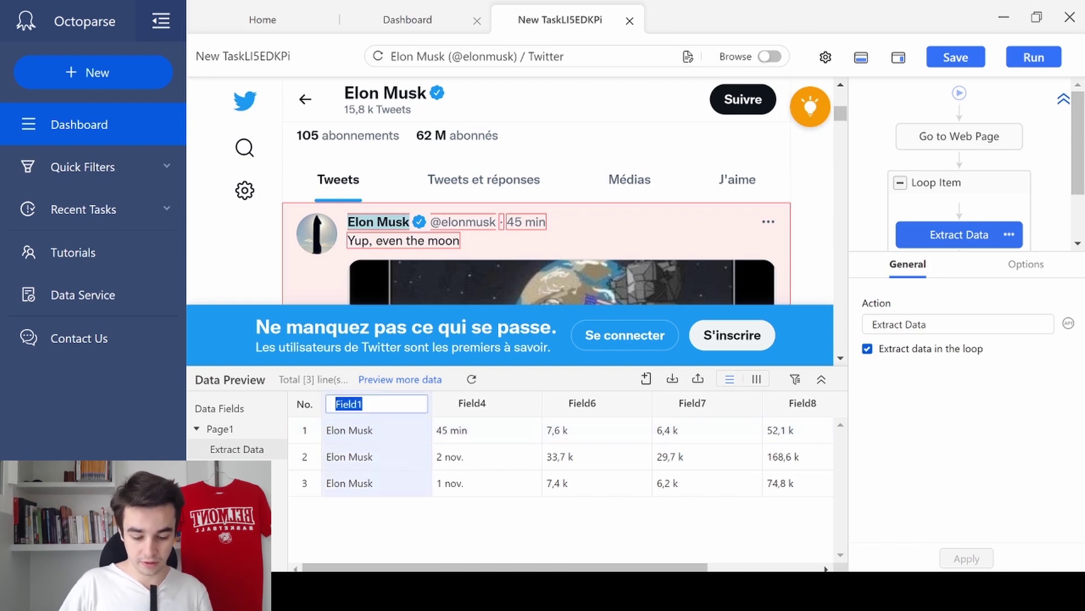
{"action": "type", "text": "Name"}
{"action": "key", "text": "Tab"}
{"action": "type", "text": "Da"}
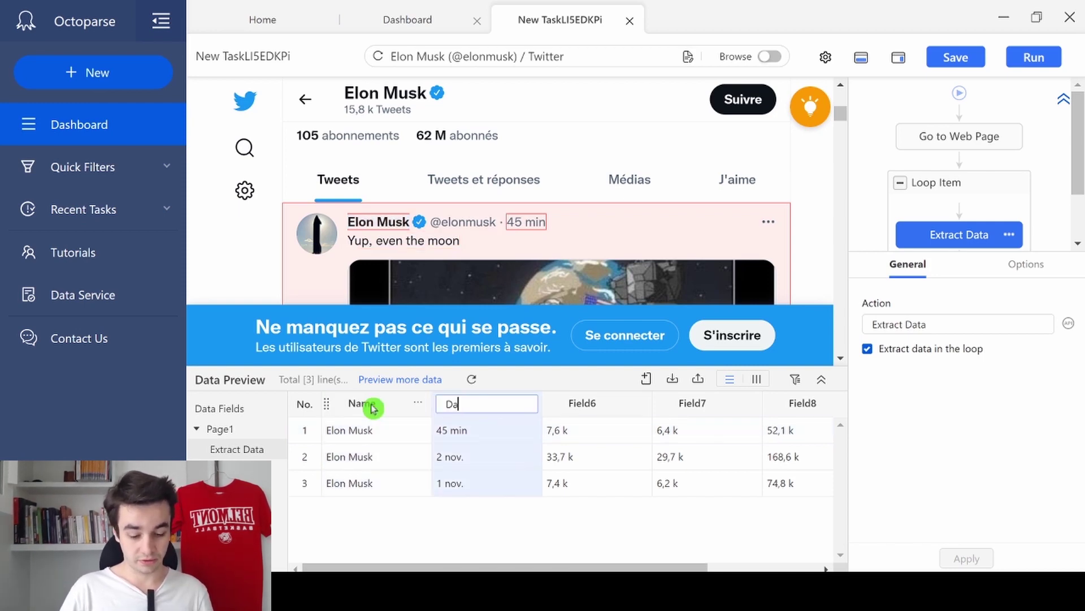
{"action": "type", "text": "te"}
{"action": "key", "text": "Tab"}
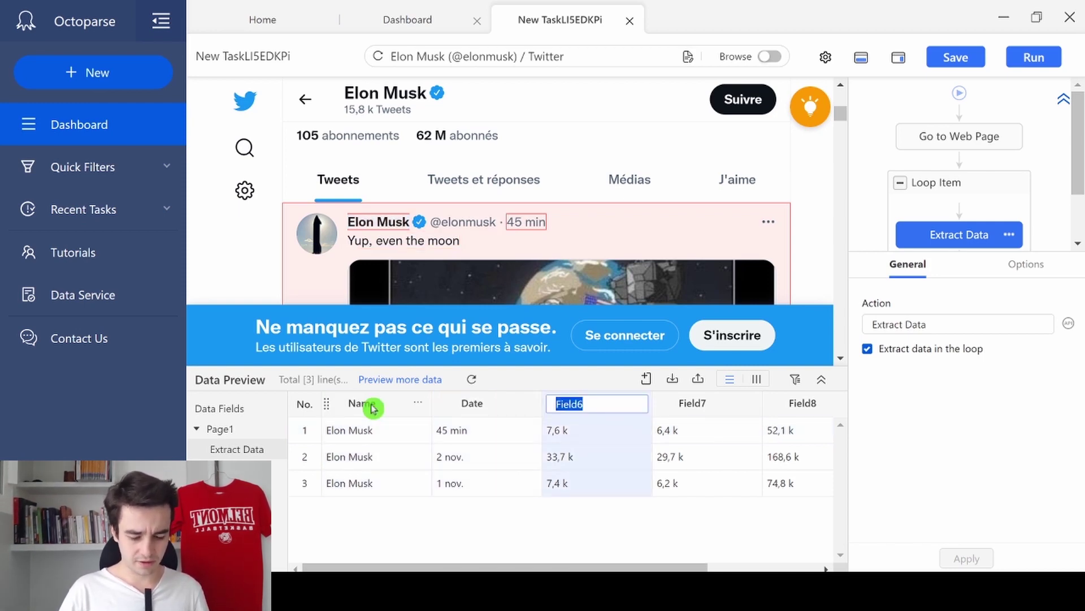
{"action": "type", "text": "Comments"}
{"action": "key", "text": "Tab"}
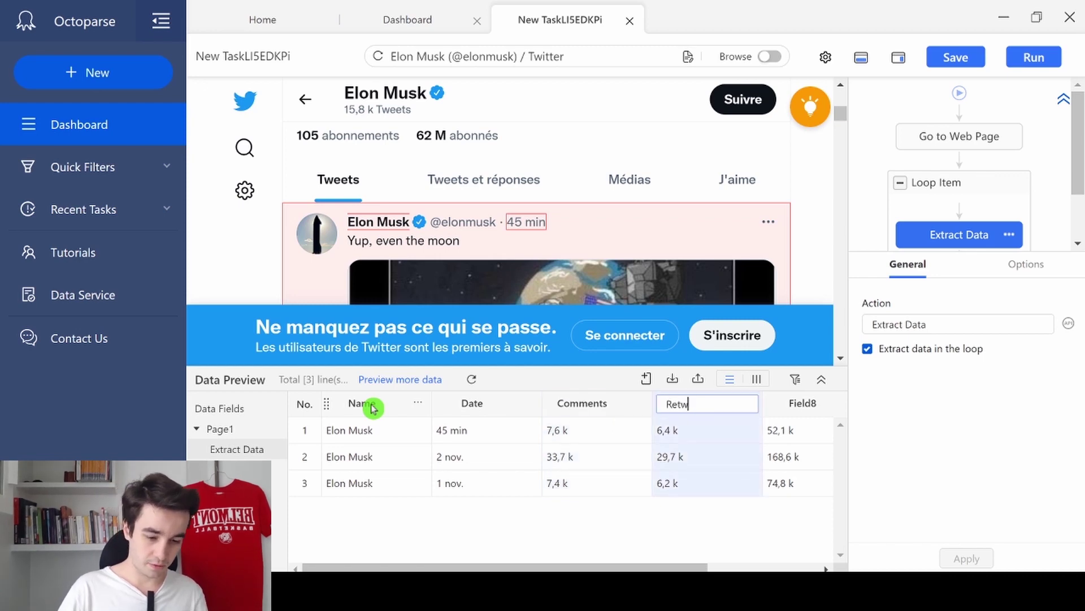
{"action": "key", "text": "Tab"}
{"action": "type", "text": "Li"}
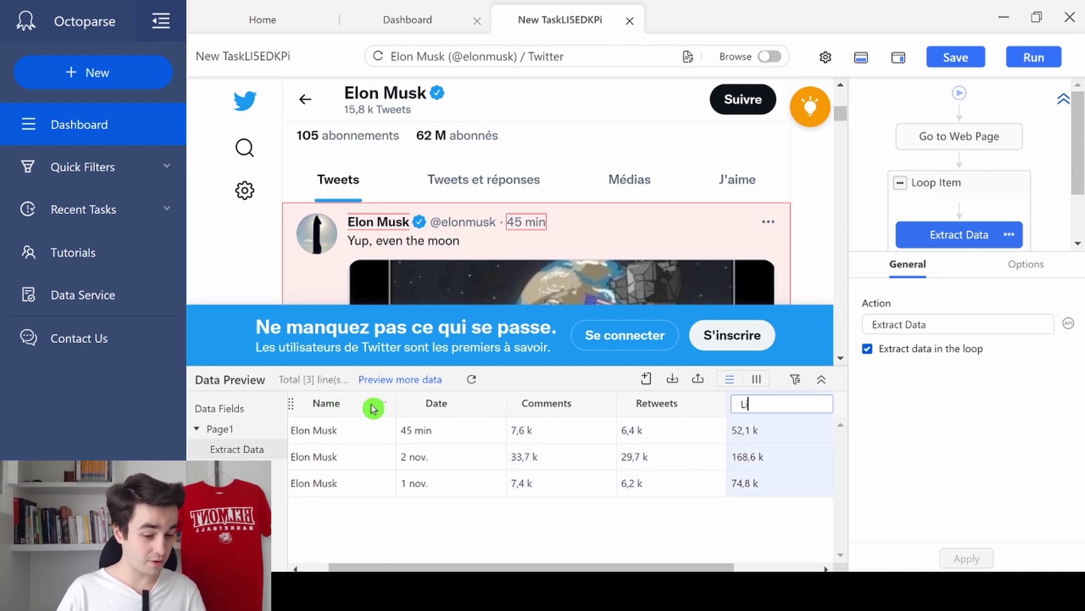
{"action": "type", "text": "kes"}
{"action": "key", "text": "Return"}
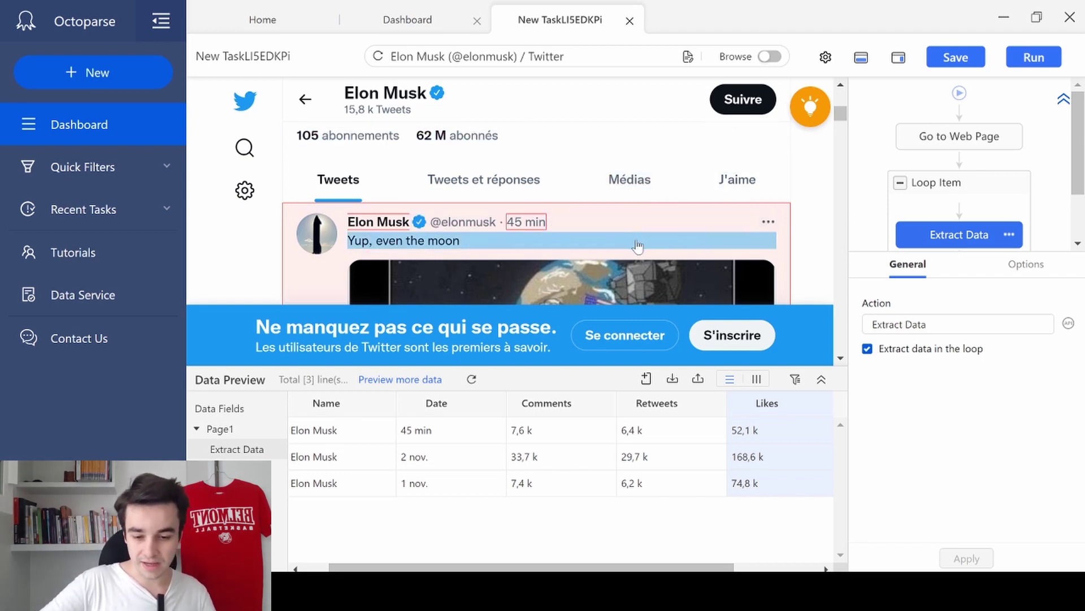
Add the tweet text as a new Content field and inspect the Date field's source
{"action": "left_click", "coordinate": [637, 246]}
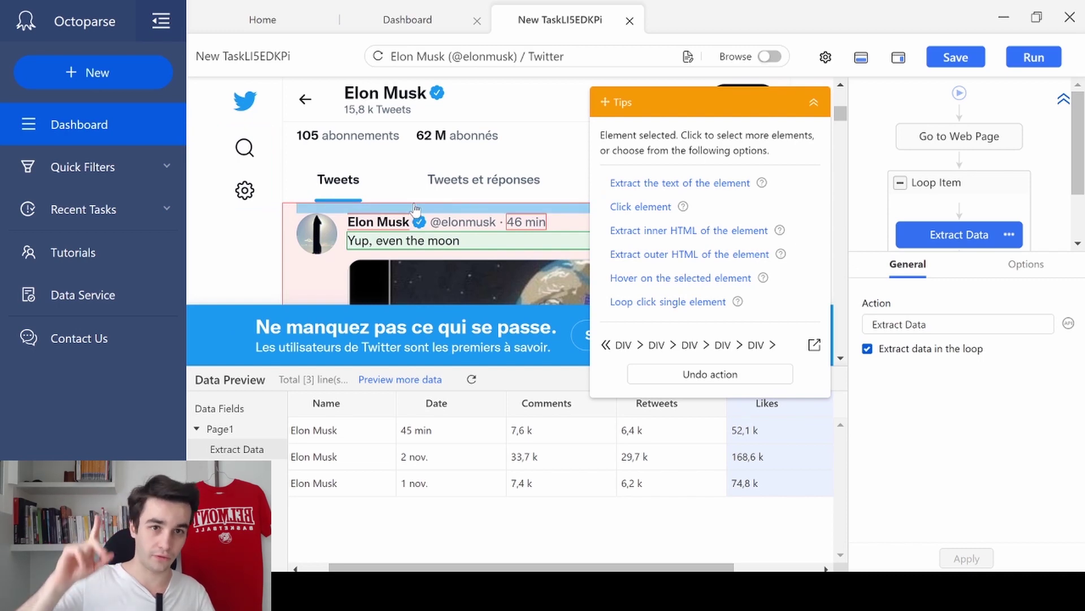
{"action": "left_click", "coordinate": [662, 183]}
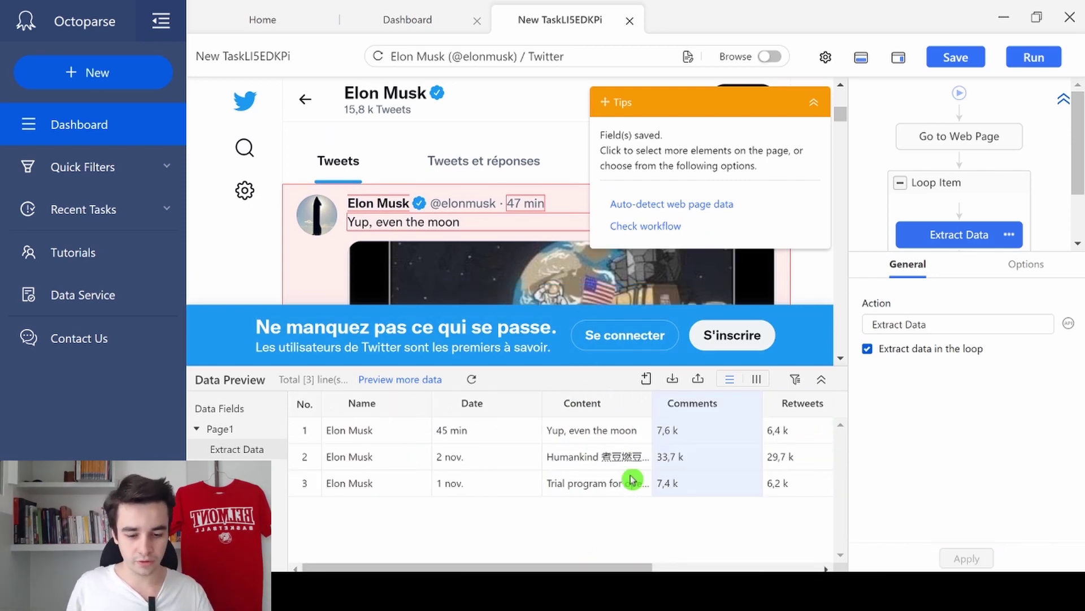
{"action": "left_click", "coordinate": [475, 431]}
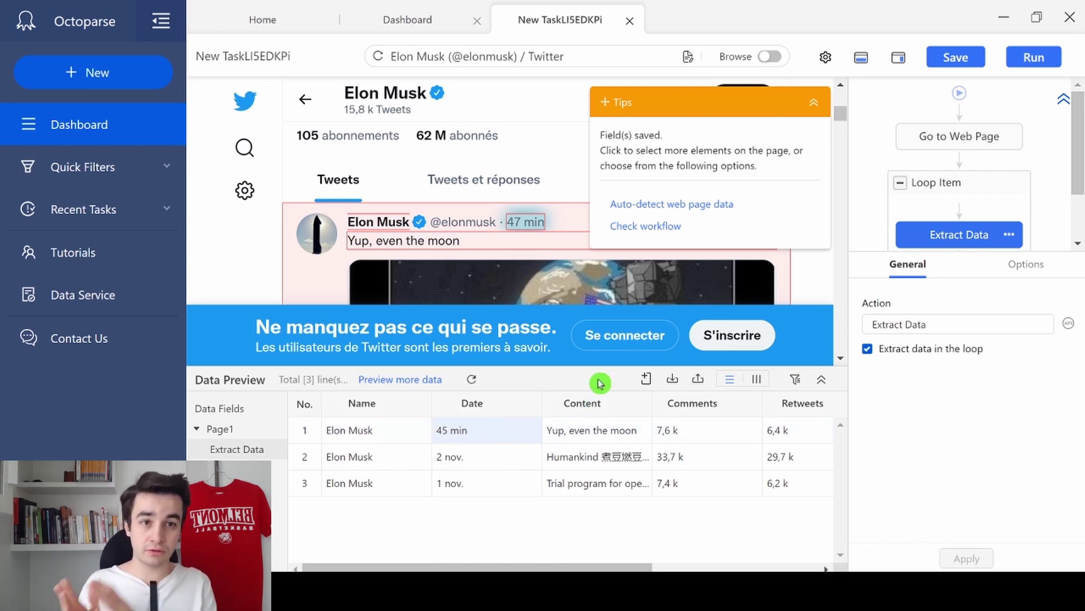
{"action": "left_click", "coordinate": [526, 404]}
Make the Date field extract the datetime attribute for full timestamps
{"action": "mouse_move", "coordinate": [403, 484]}
{"action": "mouse_move", "coordinate": [711, 484]}
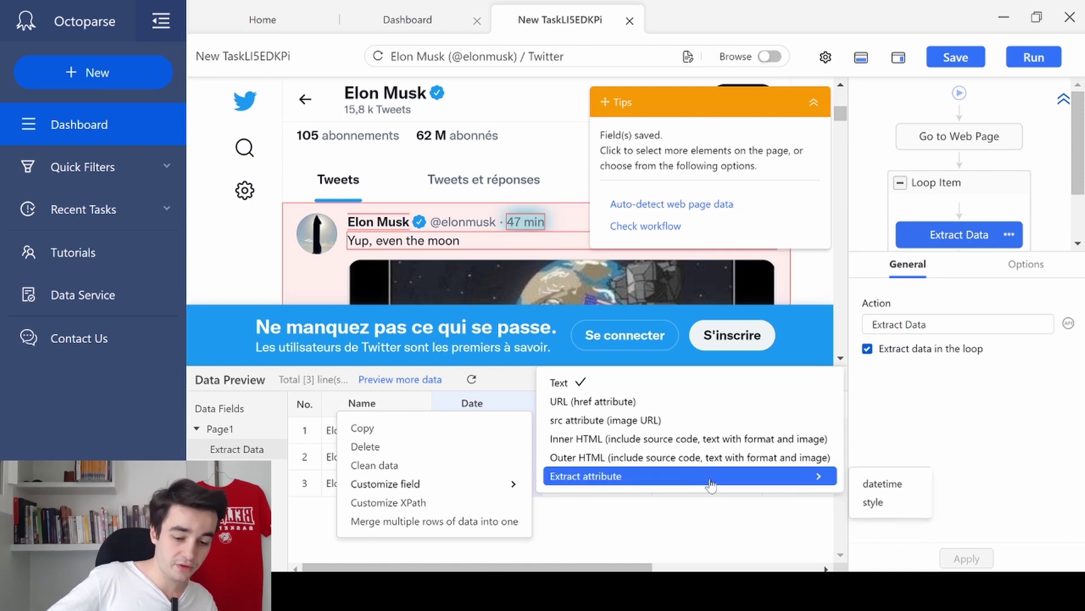
{"action": "left_click", "coordinate": [882, 485]}
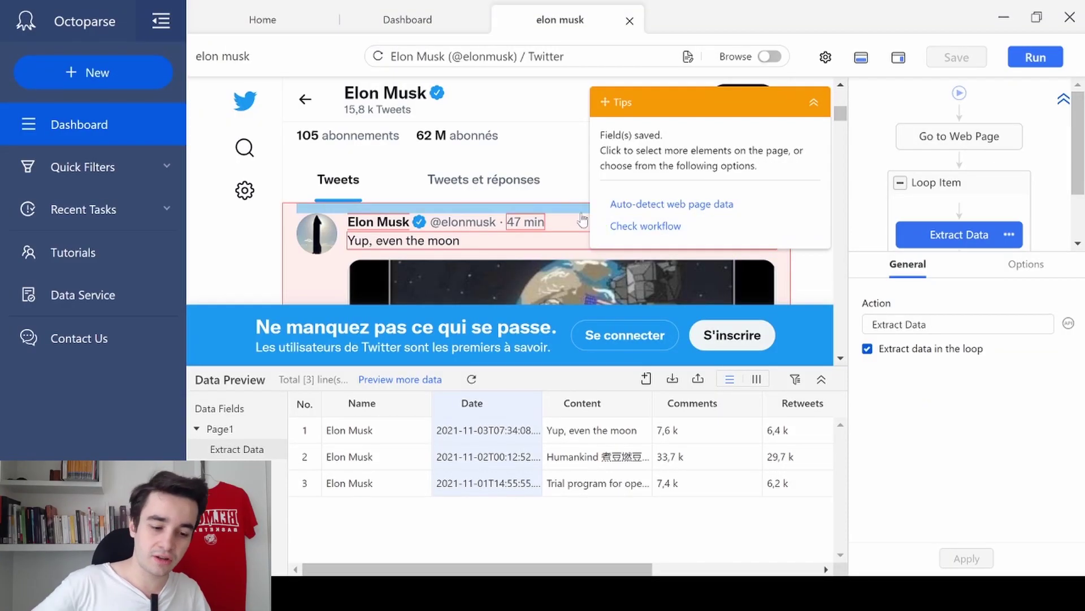
{"action": "left_click", "coordinate": [264, 234]}
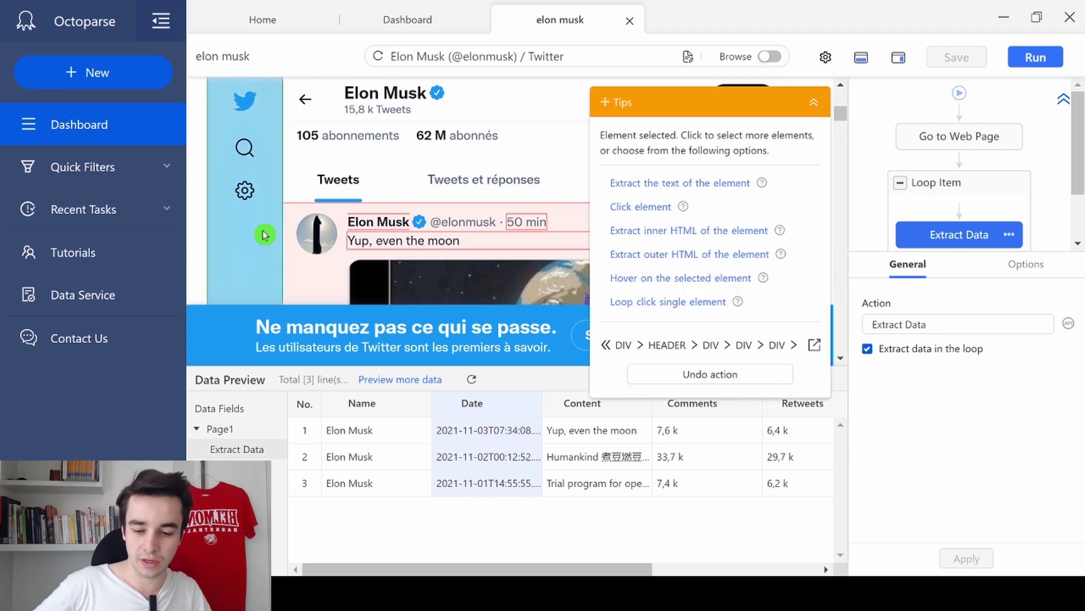
Create a loop-click pagination step on the chosen element and expand its options
{"action": "left_click", "coordinate": [653, 303]}
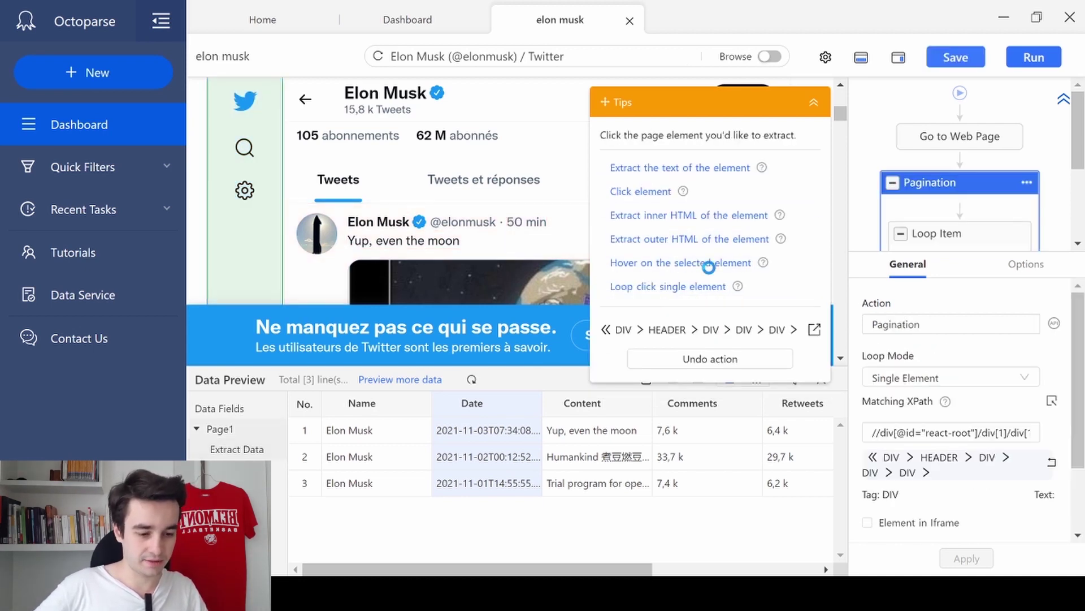
{"action": "scroll", "coordinate": [973, 152], "scroll_direction": "up", "scroll_amount": 5}
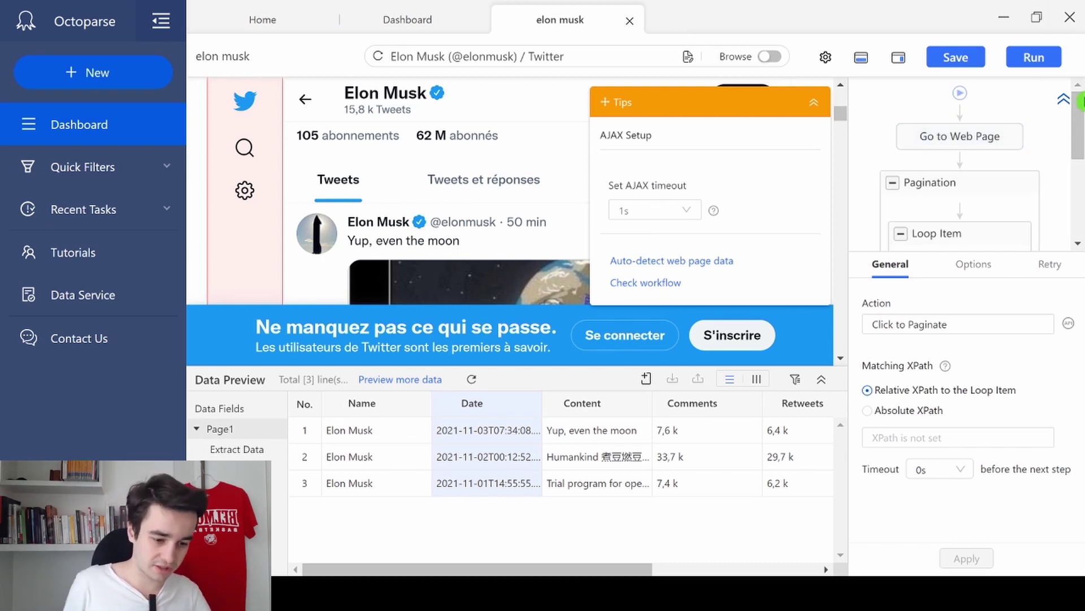
{"action": "left_click", "coordinate": [952, 278]}
{"action": "left_click", "coordinate": [975, 273]}
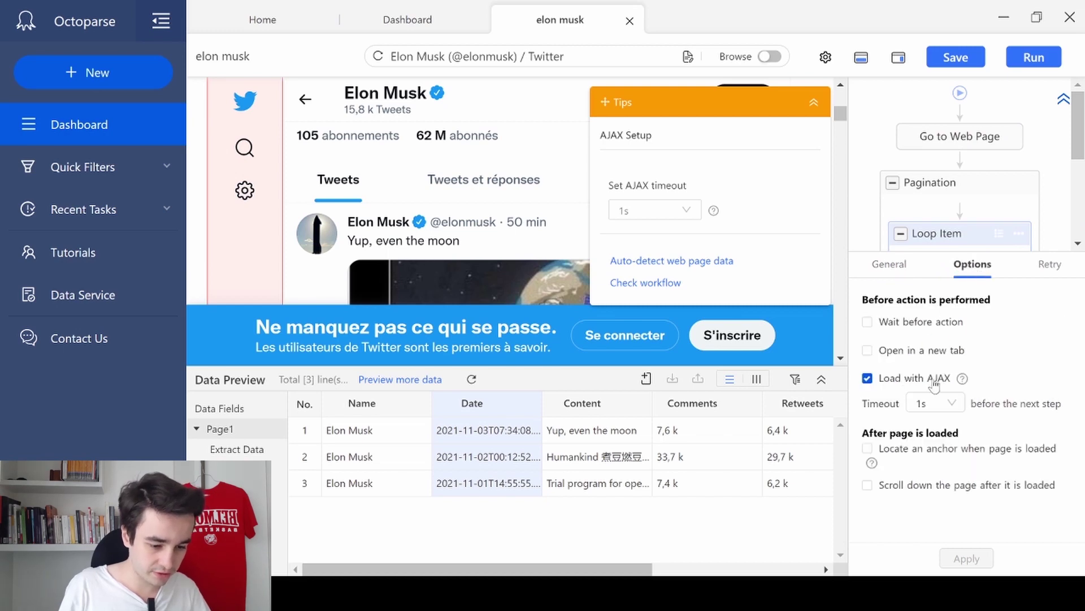
Set AJAX timeout to 5s, scroll once after loading with a 2s wait, and apply
{"action": "left_click", "coordinate": [936, 403]}
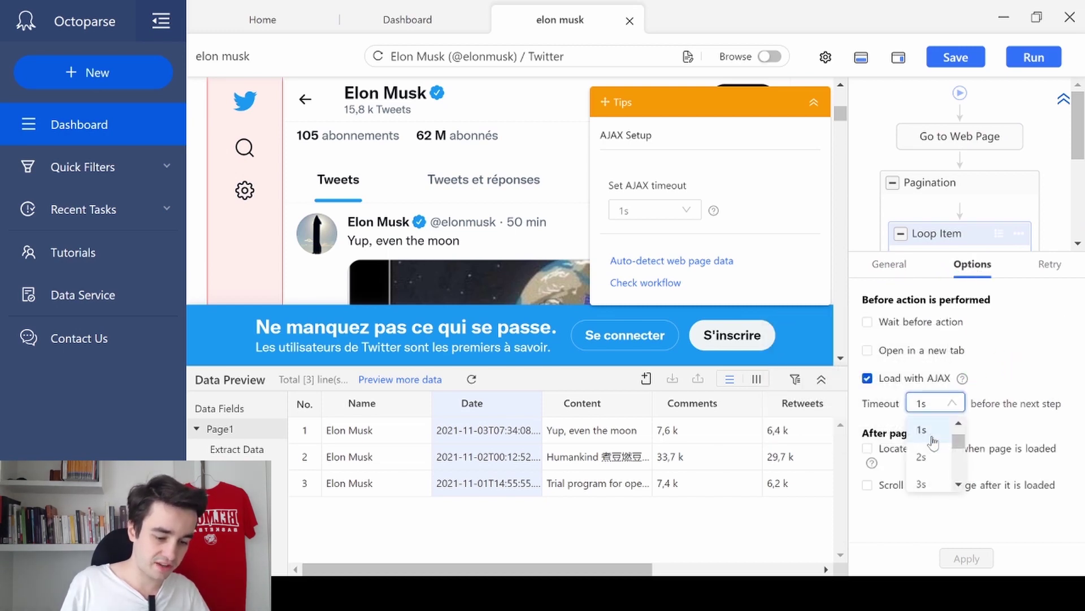
{"action": "scroll", "coordinate": [933, 442], "scroll_direction": "down", "scroll_amount": 3}
{"action": "left_click", "coordinate": [922, 457]}
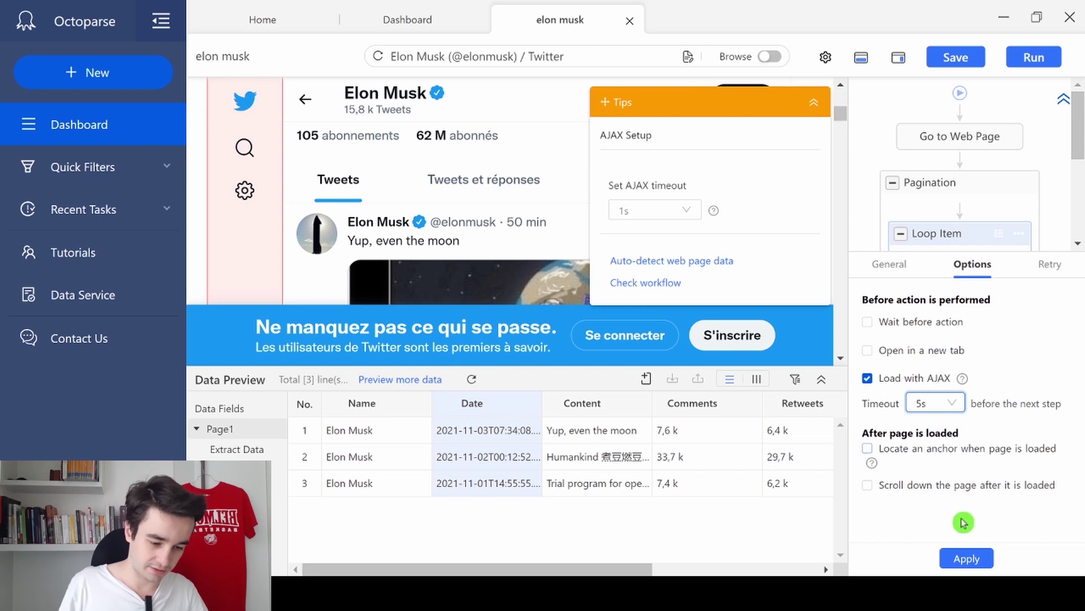
{"action": "left_click", "coordinate": [927, 493]}
{"action": "scroll", "coordinate": [936, 452], "scroll_direction": "down", "scroll_amount": 3}
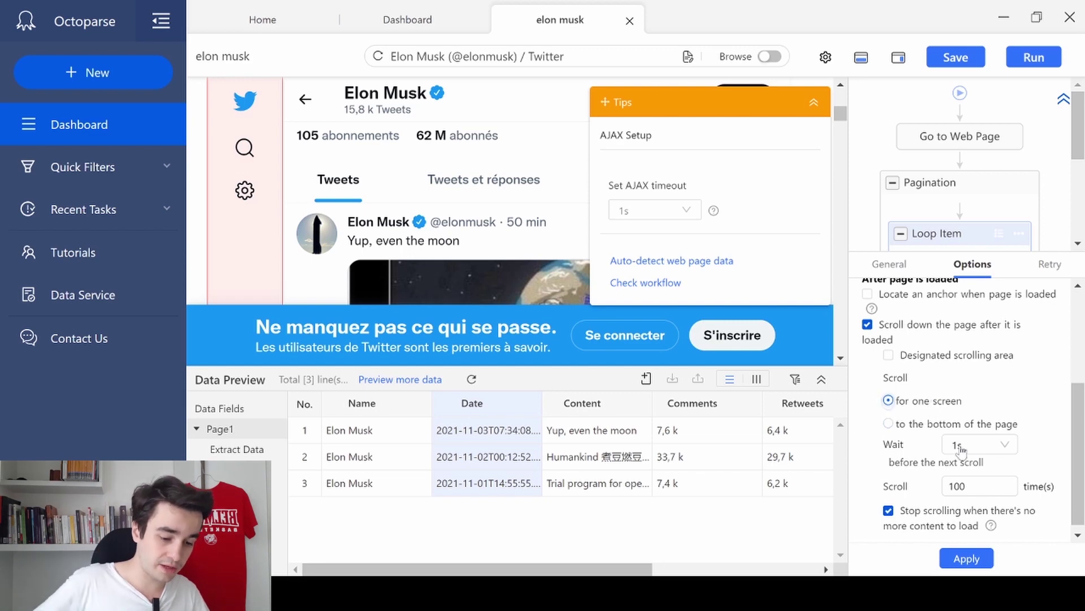
{"action": "left_click", "coordinate": [980, 446]}
{"action": "scroll", "coordinate": [970, 486], "scroll_direction": "down", "scroll_amount": 1}
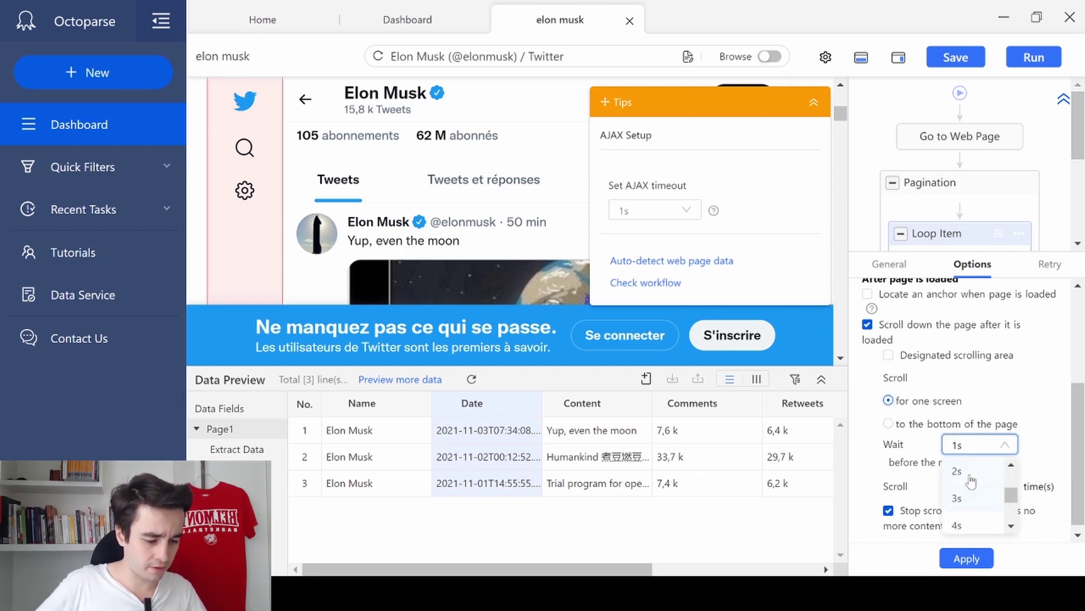
{"action": "left_click", "coordinate": [968, 474]}
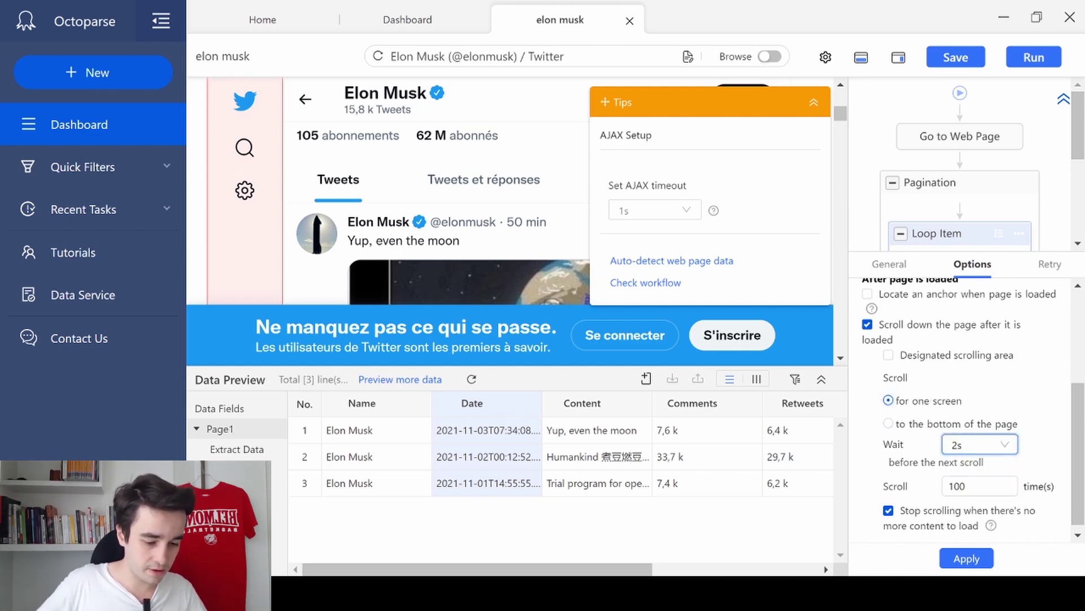
{"action": "left_click_drag", "start_coordinate": [968, 486], "coordinate": [934, 488]}
{"action": "type", "text": "1"}
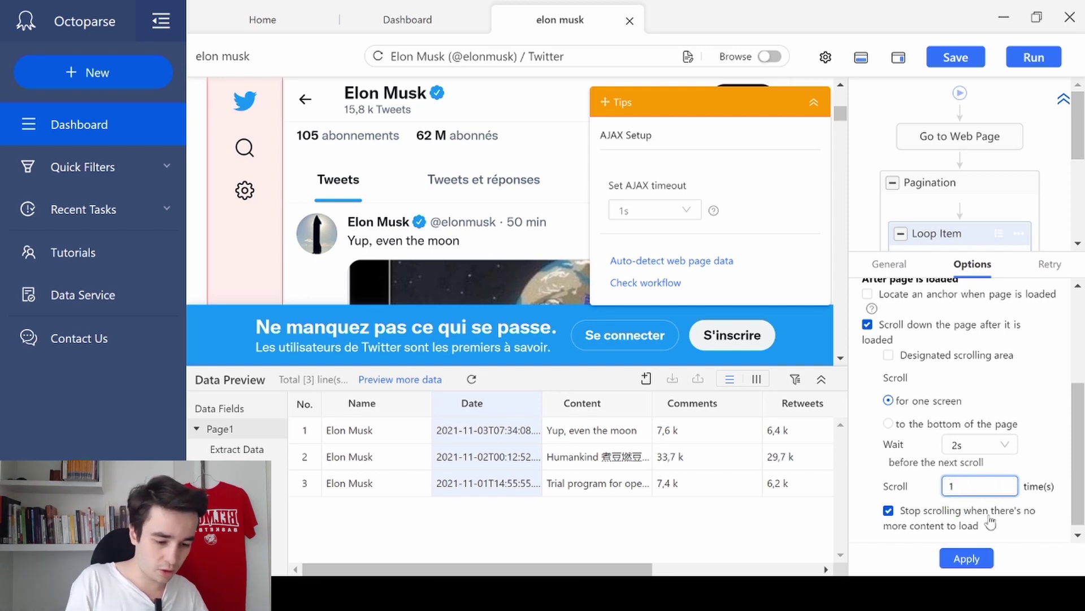
{"action": "left_click", "coordinate": [981, 559]}
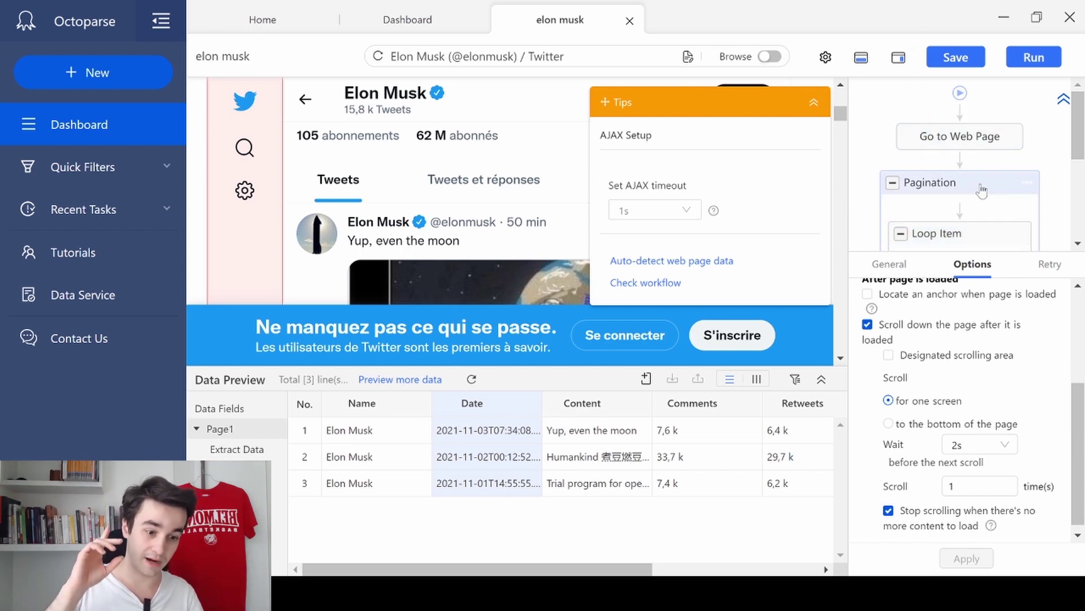
Set the Pagination loop to exit after 10000 repeats
{"action": "left_click", "coordinate": [965, 192]}
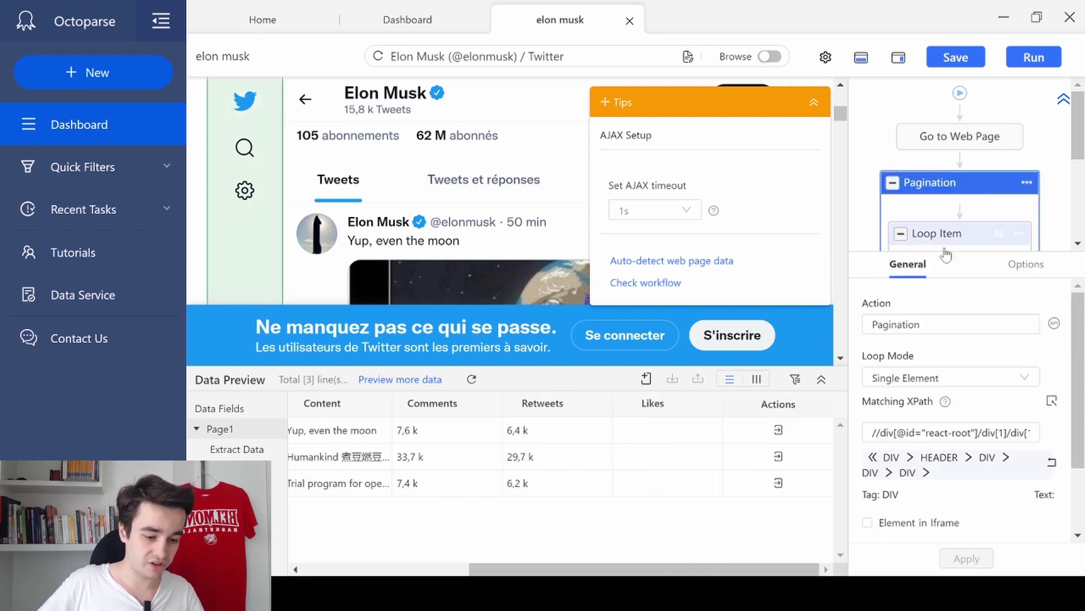
{"action": "scroll", "coordinate": [948, 378], "scroll_direction": "down", "scroll_amount": 3}
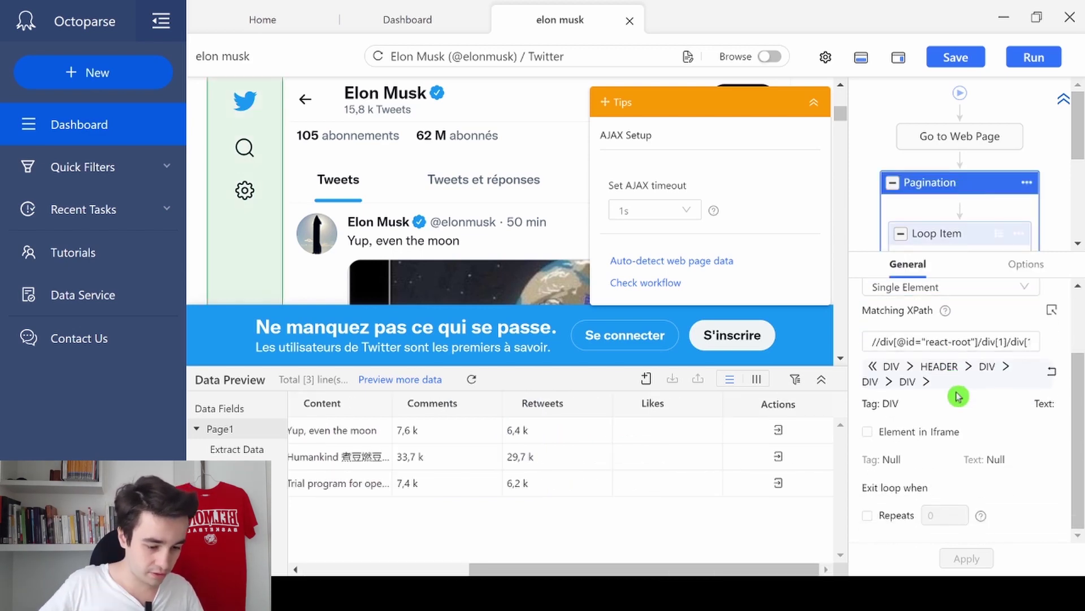
{"action": "left_click", "coordinate": [869, 516]}
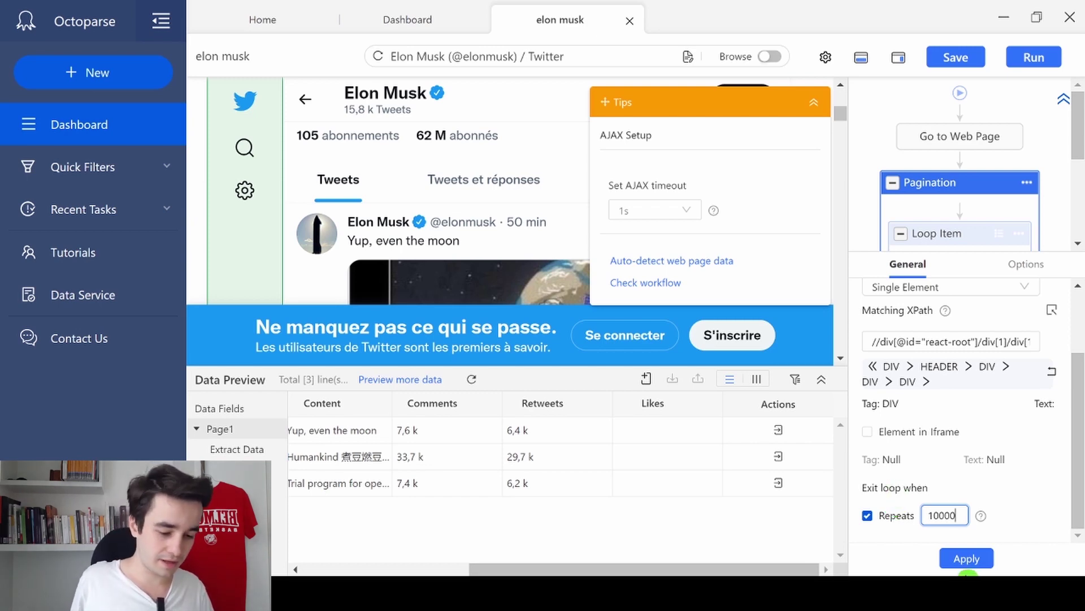
{"action": "left_click", "coordinate": [966, 559]}
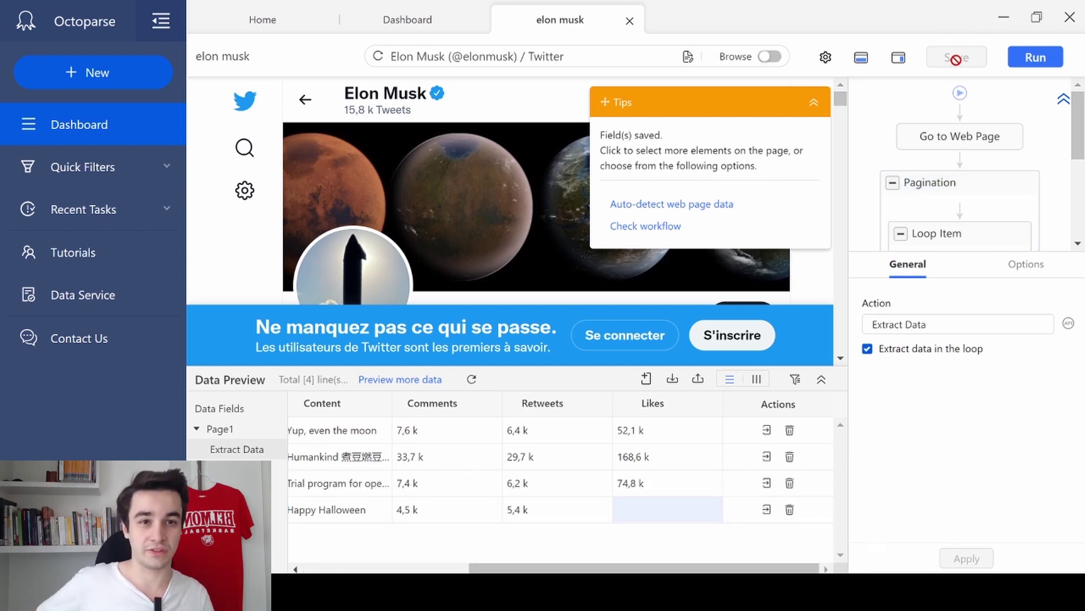
Run the task locally, then export the tweets with duplicates removed
{"action": "left_click", "coordinate": [1036, 57]}
{"action": "left_click", "coordinate": [539, 277]}
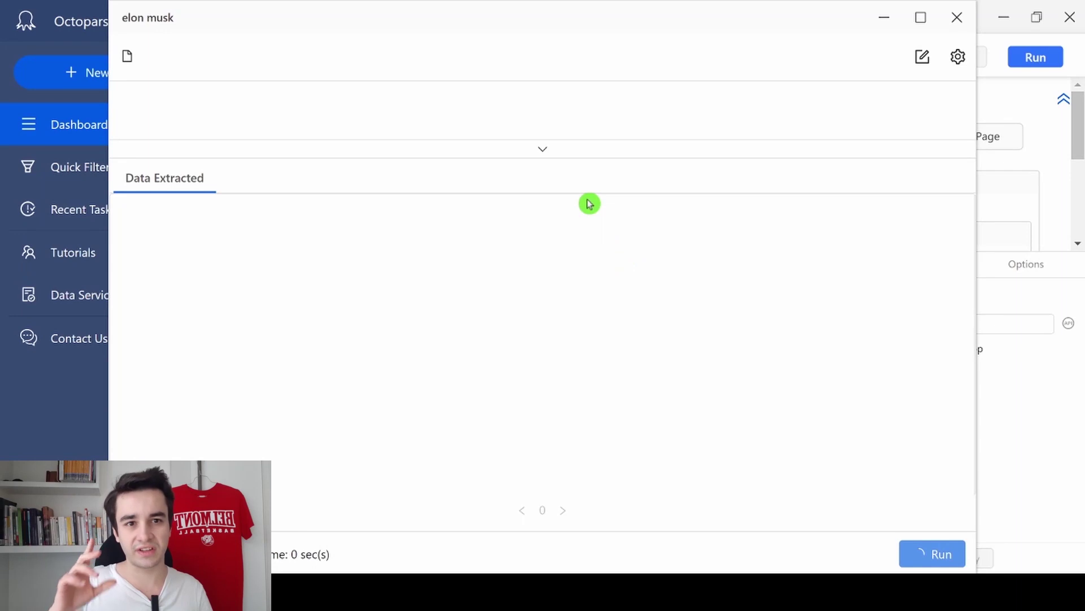
{"action": "left_click", "coordinate": [543, 152]}
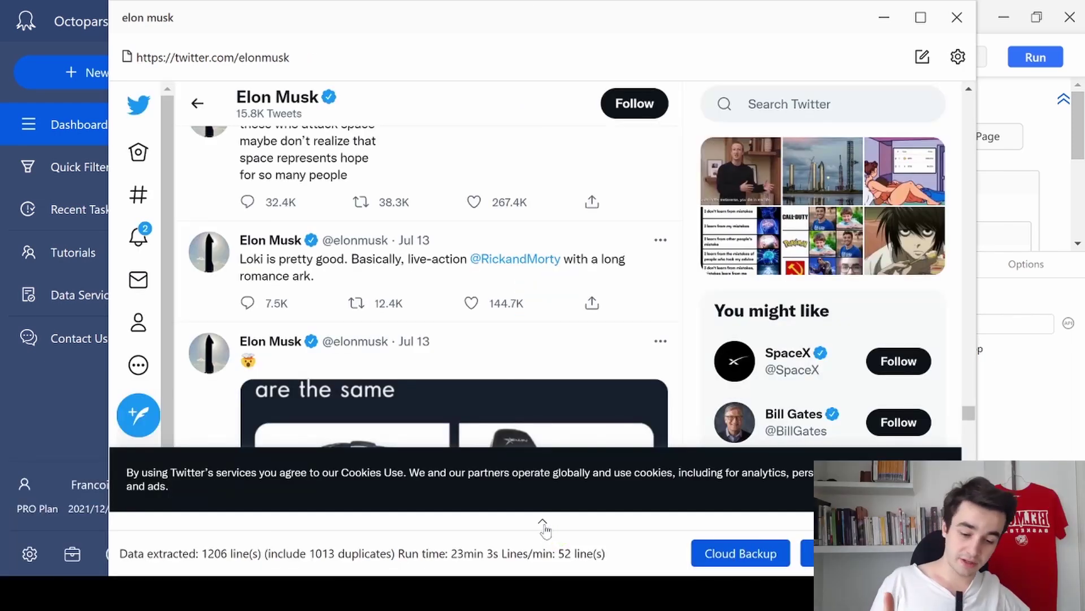
{"action": "left_click", "coordinate": [543, 522]}
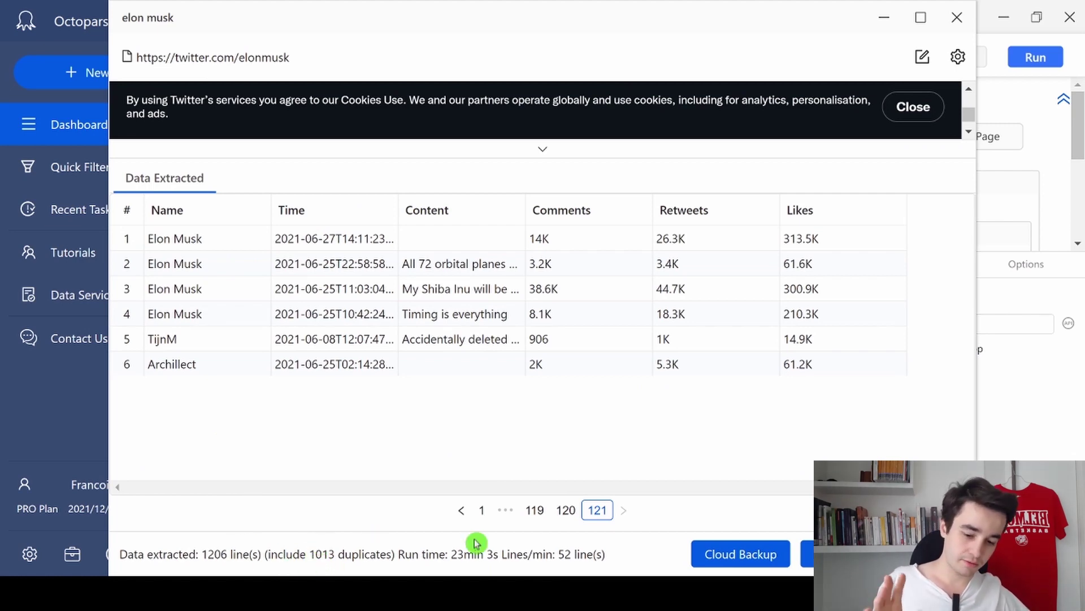
{"action": "left_click", "coordinate": [807, 554]}
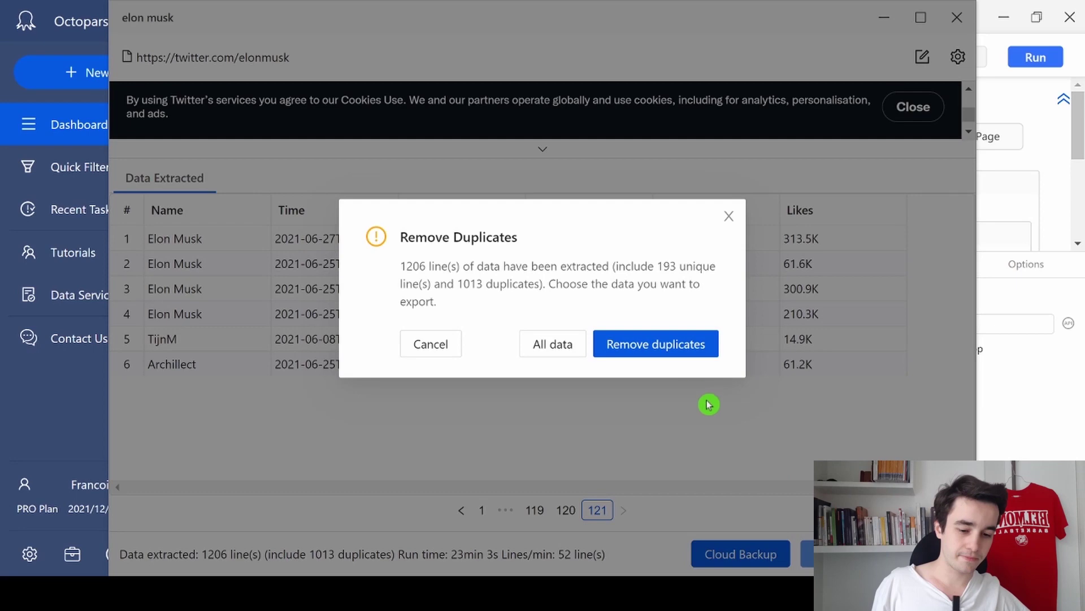
{"action": "left_click", "coordinate": [653, 343]}
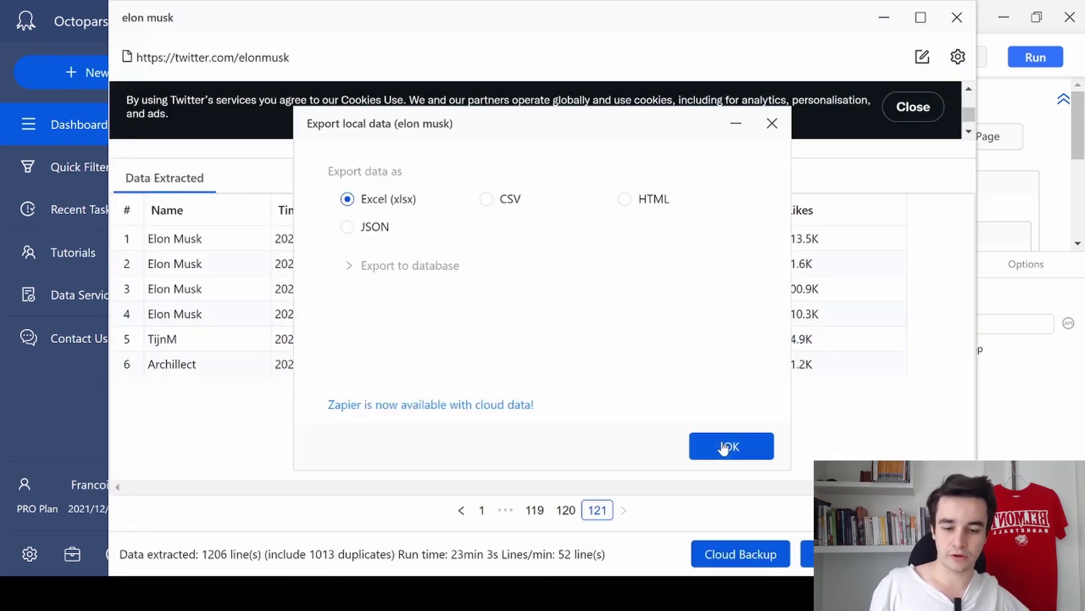
{"action": "left_click", "coordinate": [727, 446]}
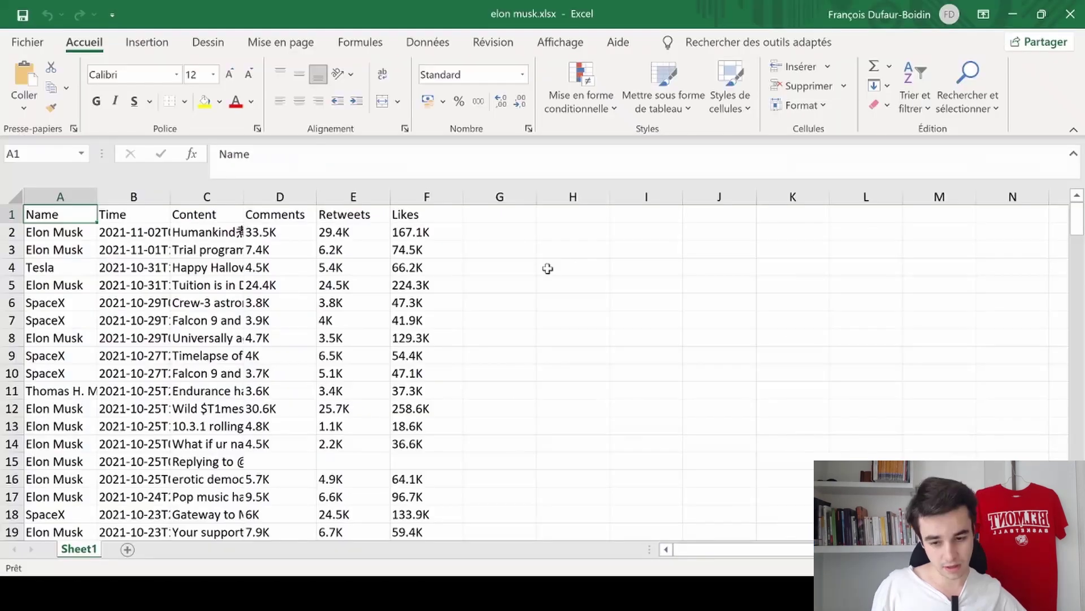
{"action": "scroll", "coordinate": [523, 277], "scroll_direction": "down", "scroll_amount": 9}
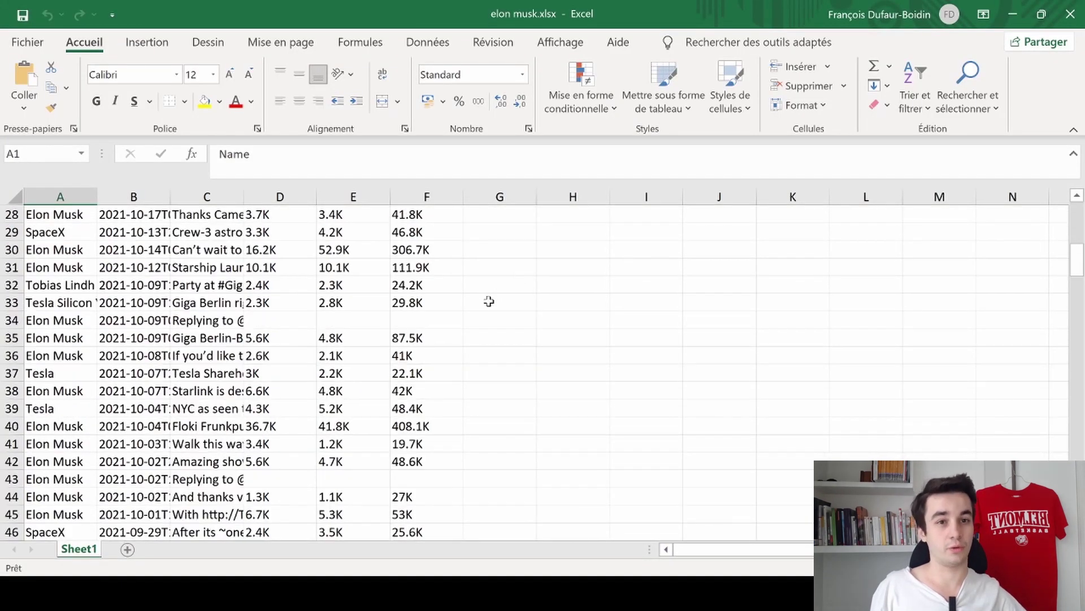
{"action": "scroll", "coordinate": [489, 301], "scroll_direction": "down", "scroll_amount": 14}
{"action": "scroll", "coordinate": [485, 304], "scroll_direction": "down", "scroll_amount": 14}
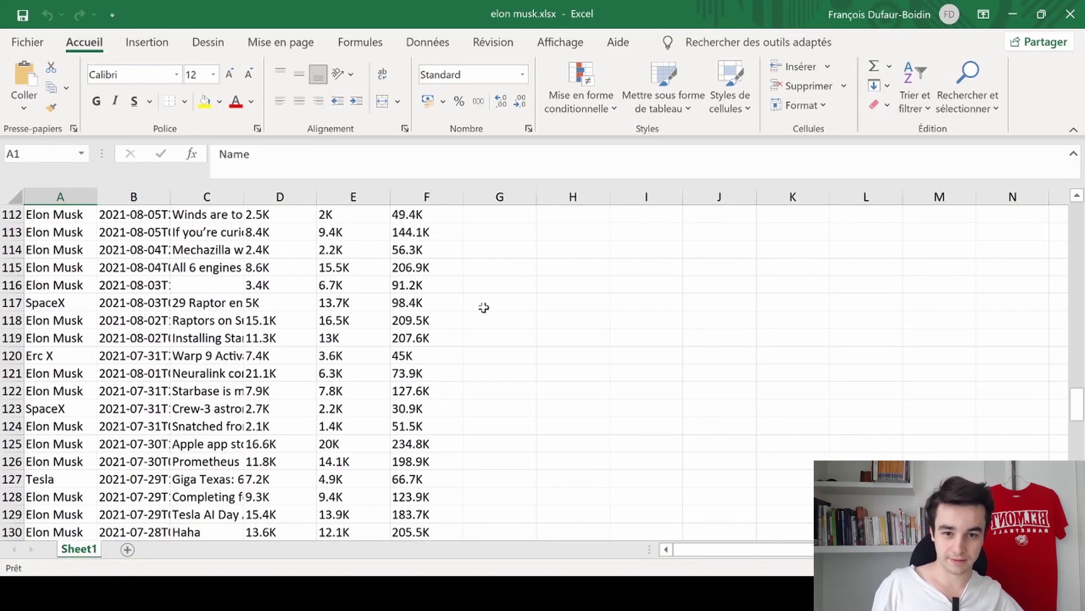